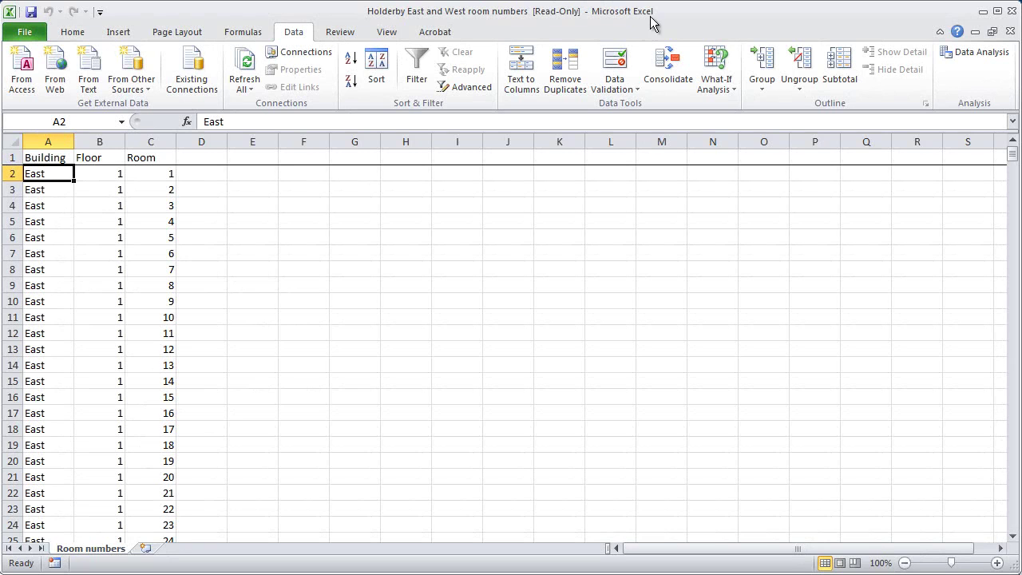
# Add a column header "Random" in cell D1, beside the Room column
pyautogui.moveTo(1015, 165)
pyautogui.mouseDown()
pyautogui.moveTo(1016, 569)
pyautogui.moveTo(1013, 150)
pyautogui.mouseUp()
pyautogui.click(207, 159)
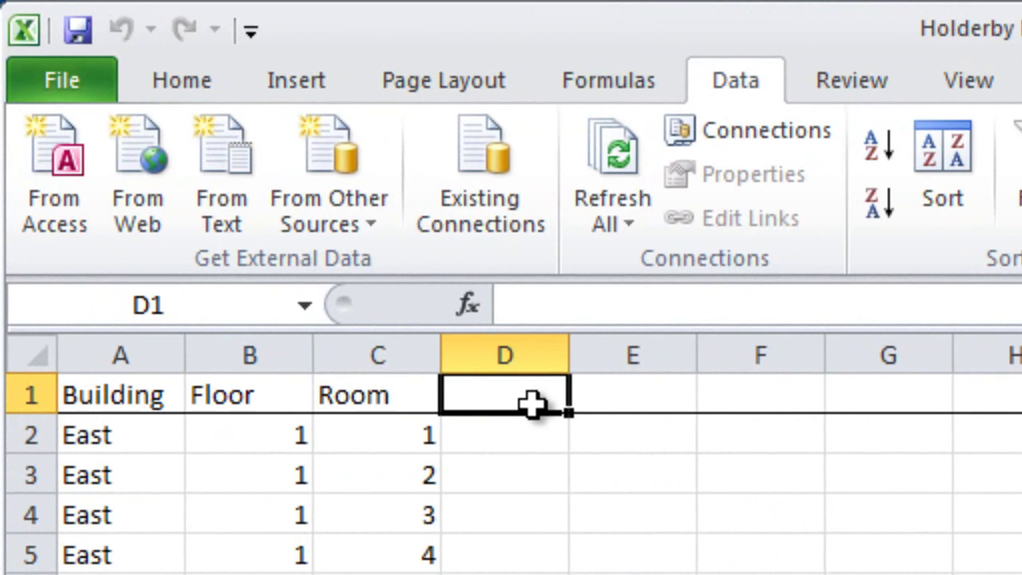
pyautogui.write('Random')
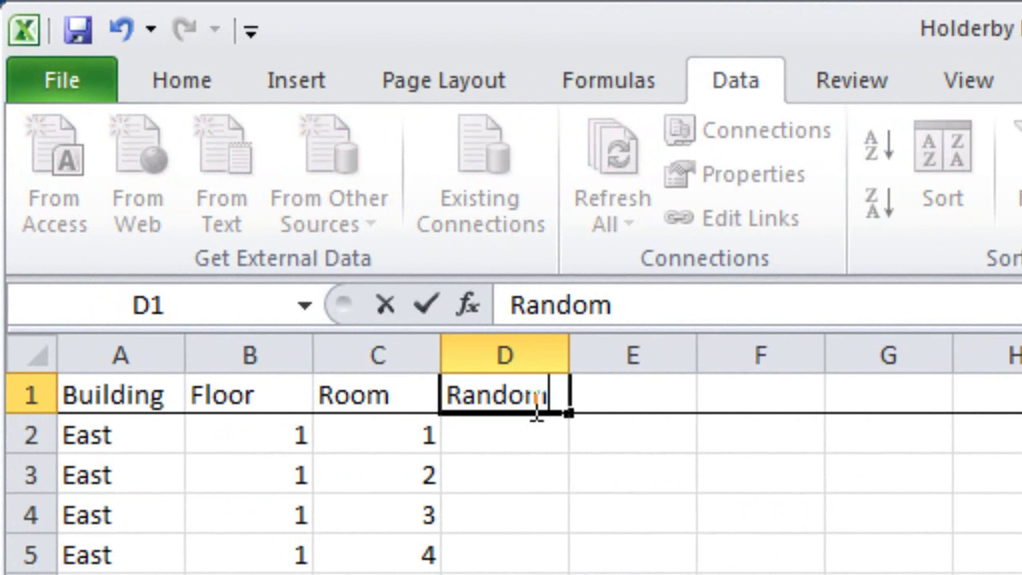
pyautogui.press('Return')
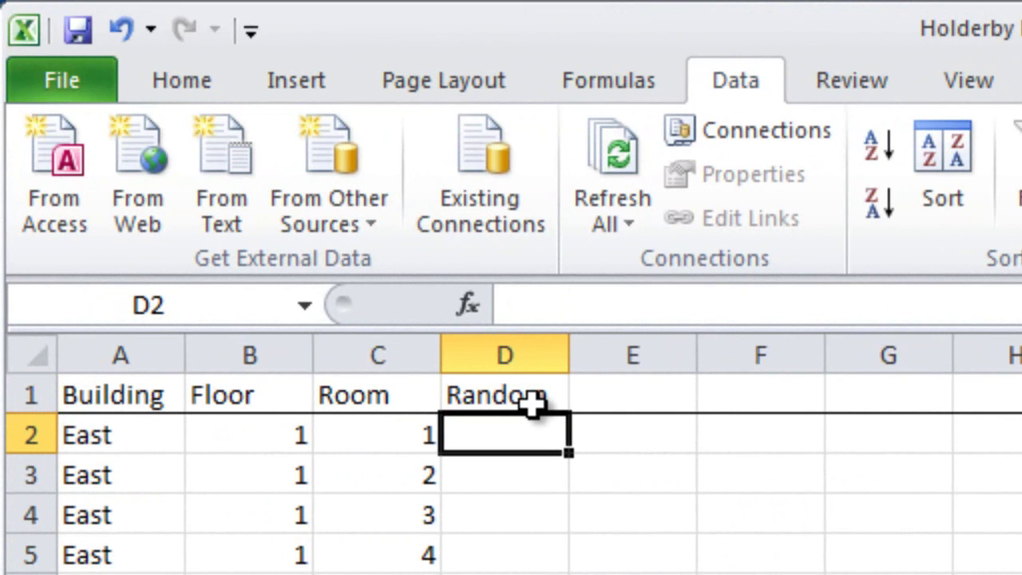
# Enter =rand() in D2 and fill the formula down column D through the last room record in row 561
pyautogui.write('=')
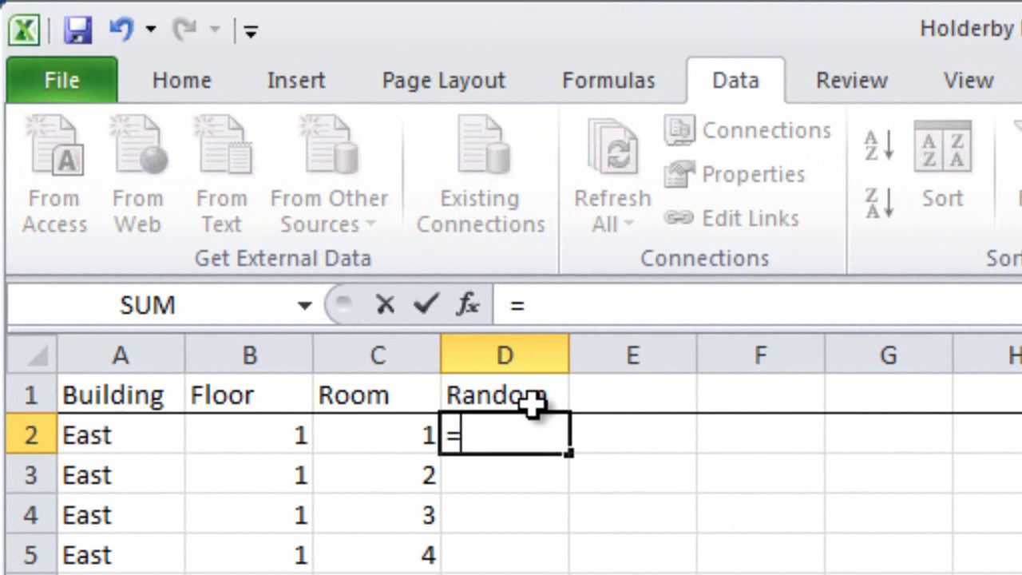
pyautogui.write('rand()')
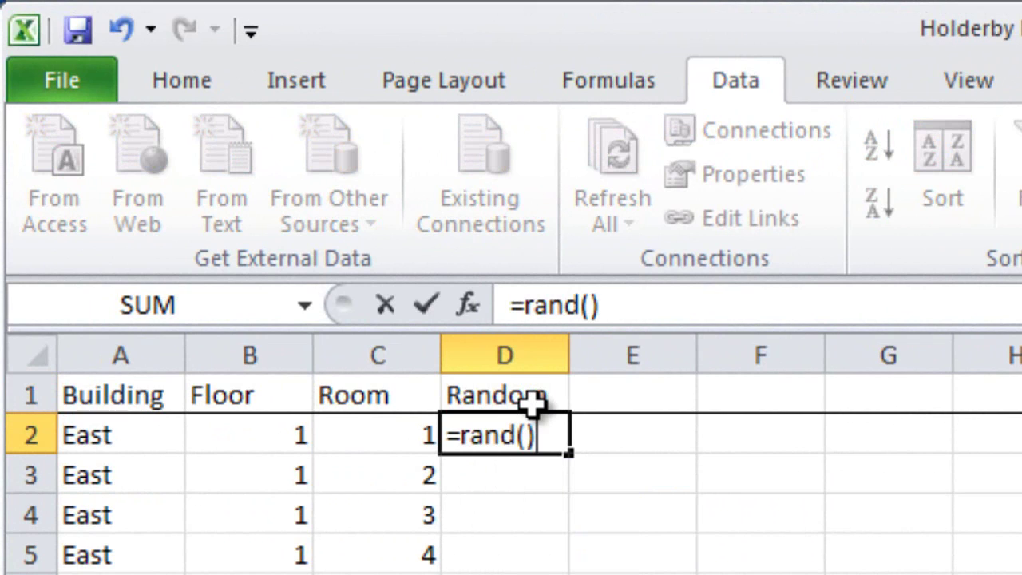
pyautogui.press('Return')
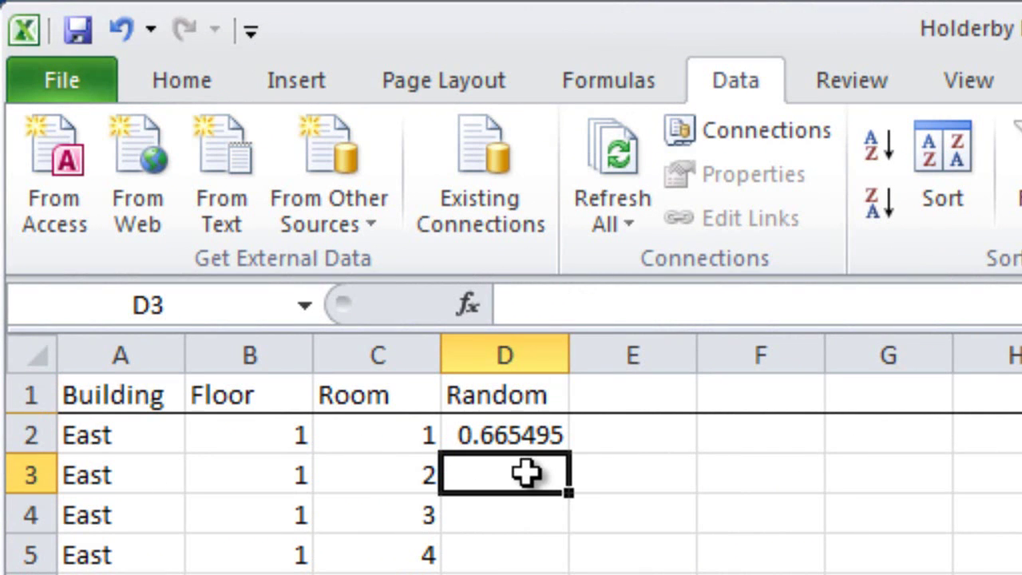
pyautogui.click(530, 431)
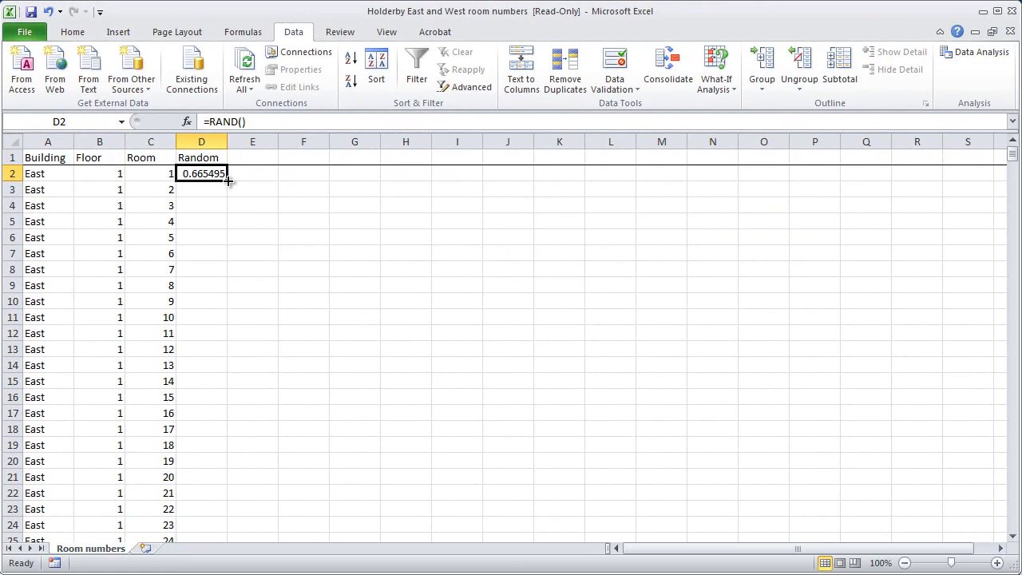
pyautogui.moveTo(226, 182); pyautogui.dragTo(221, 517)
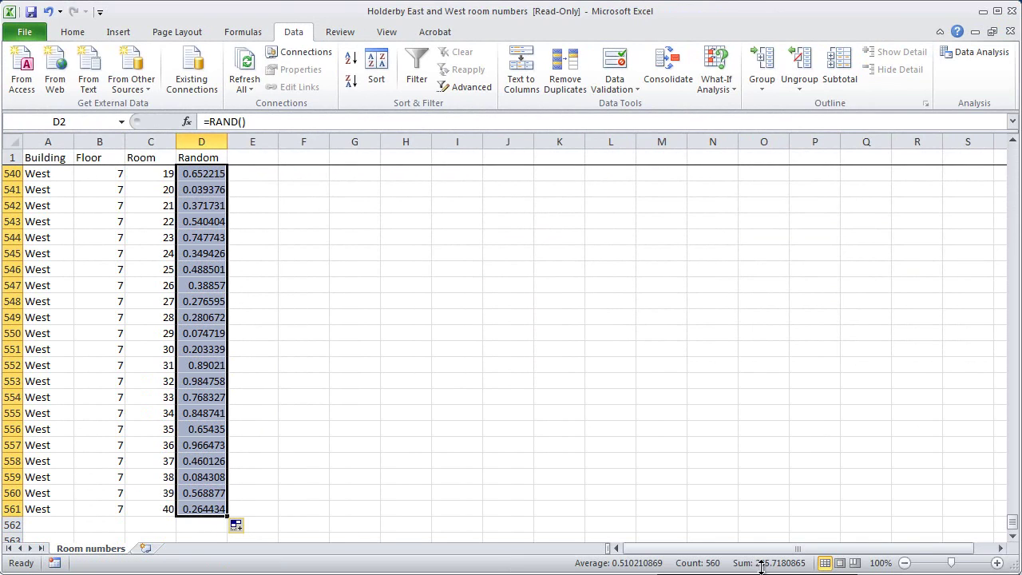
# Sort the whole room list by the Random column's values, smallest to largest, keeping the header row
pyautogui.moveTo(1013, 522); pyautogui.dragTo(999, 151)
pyautogui.click(201, 141)
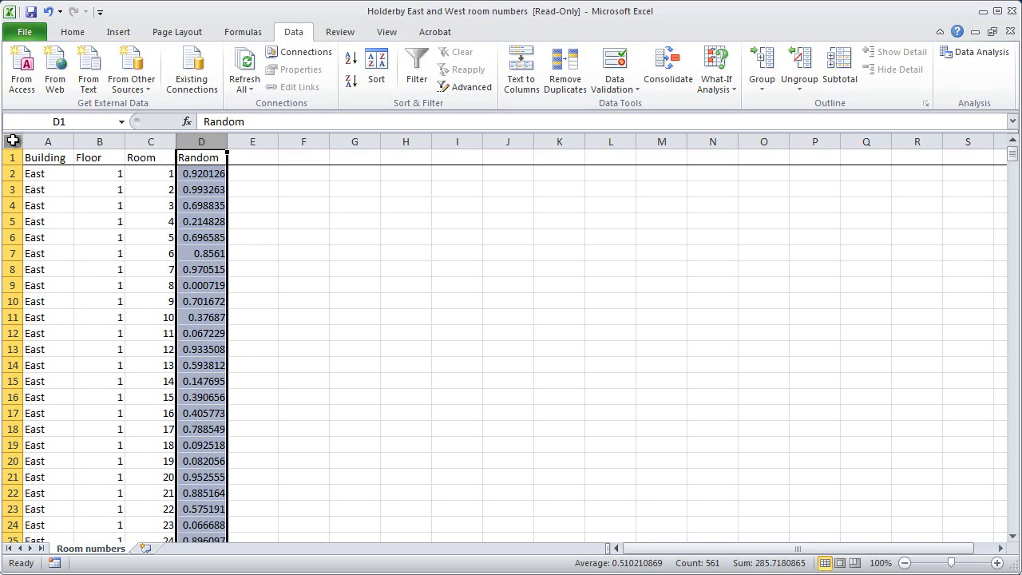
pyautogui.click(12, 141)
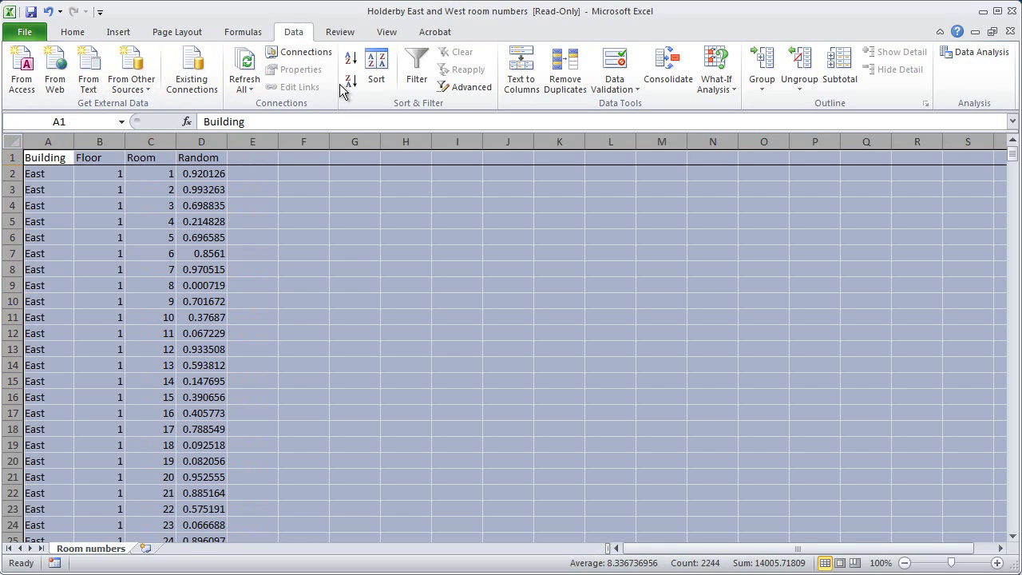
pyautogui.click(376, 68)
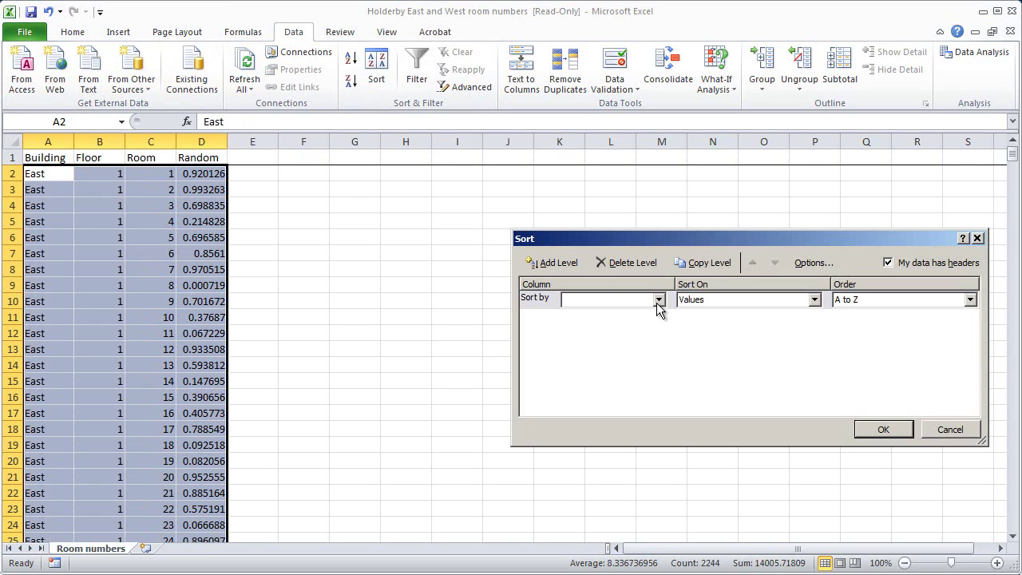
pyautogui.click(659, 300)
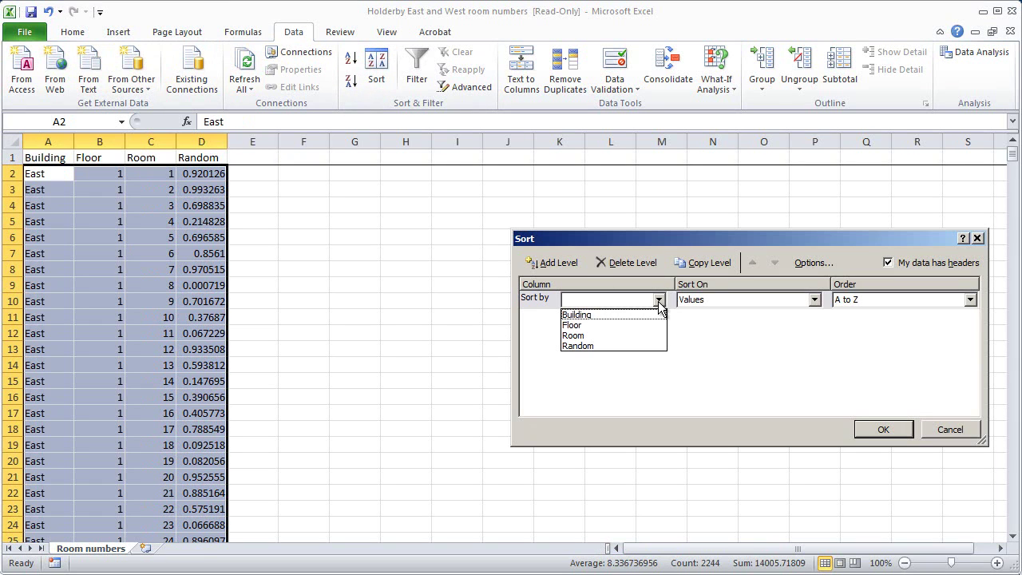
pyautogui.click(592, 344)
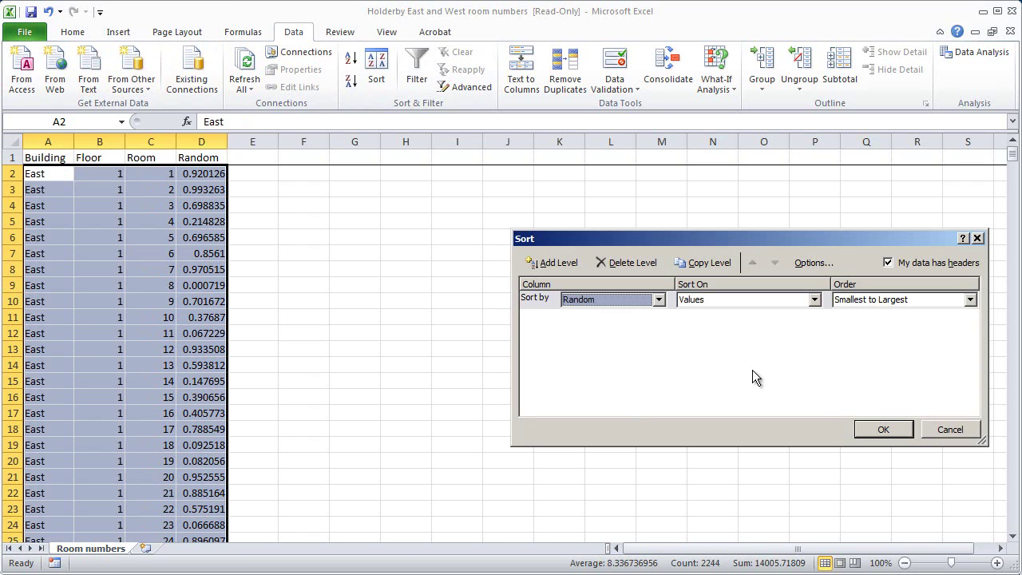
pyautogui.click(882, 430)
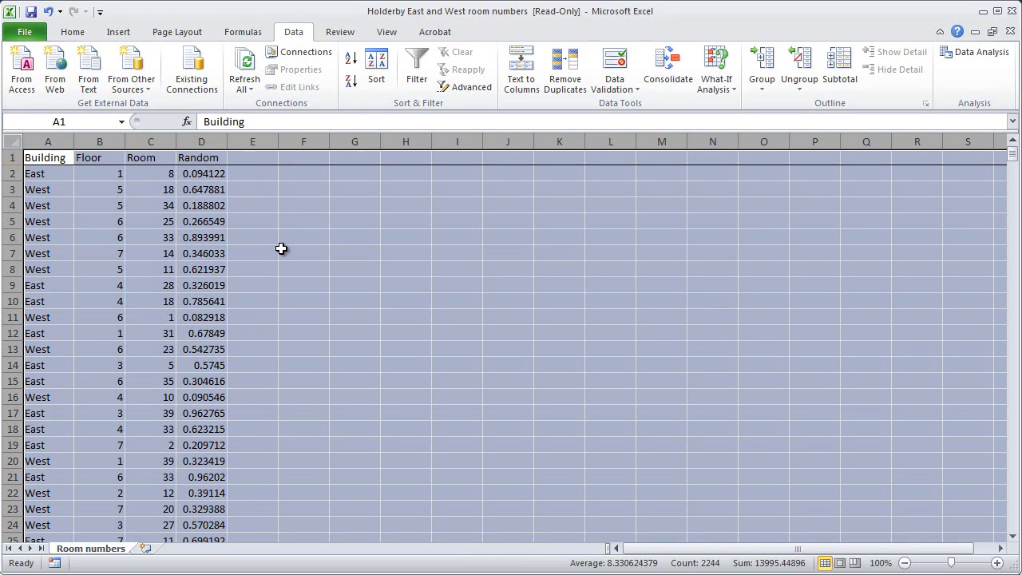
# Add a column header "Sample" in cell E1, beside the Random column
pyautogui.click(256, 159)
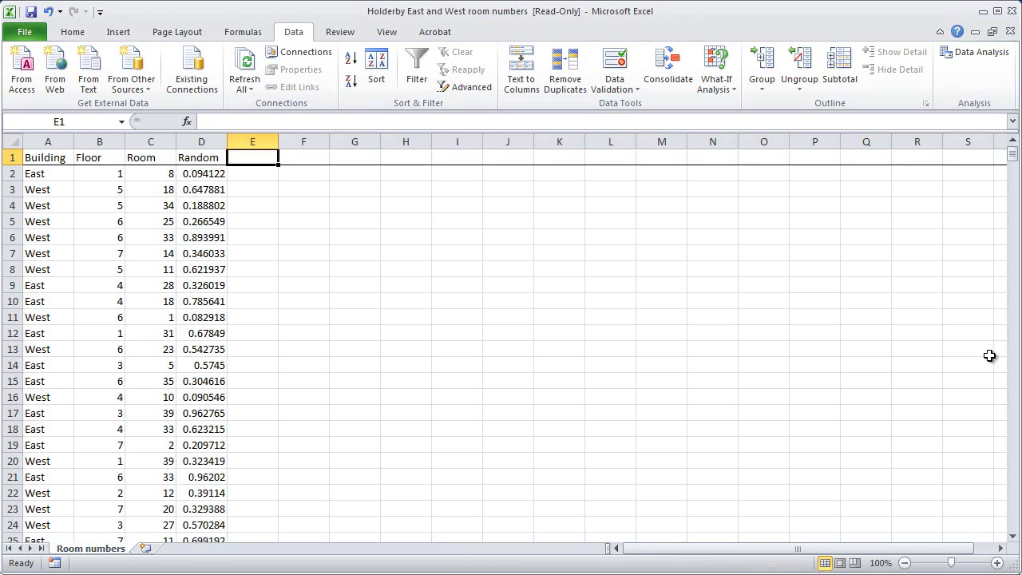
pyautogui.write('Sam')
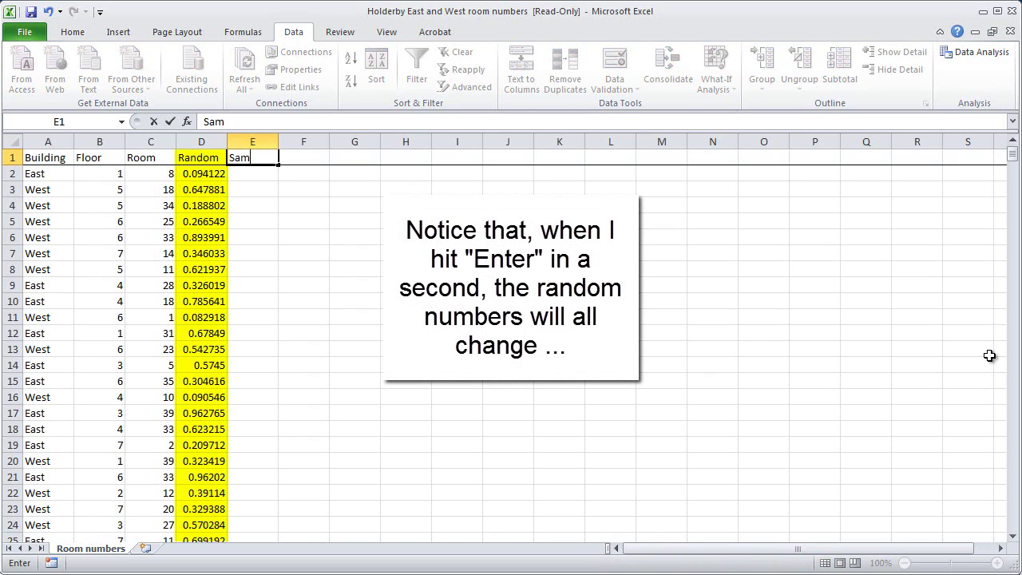
pyautogui.write('ple')
pyautogui.press('Return')
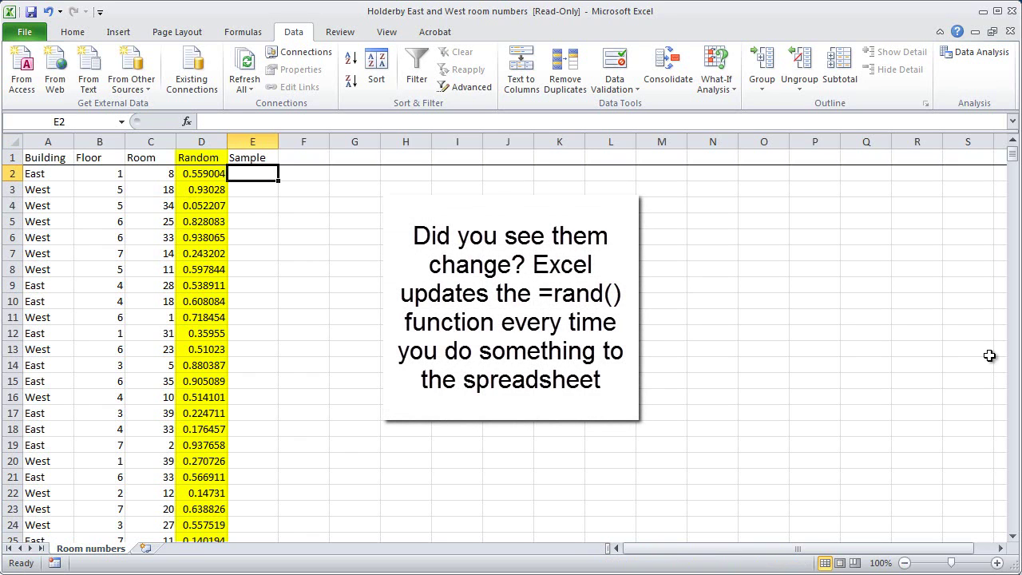
# Number the first 25 shuffled rooms in the Sample column by entering 1 and 2 and filling the series down to 25
pyautogui.write('1')
pyautogui.press('Return')
pyautogui.write('2')
pyautogui.hotkey('ctrl', 'Return')
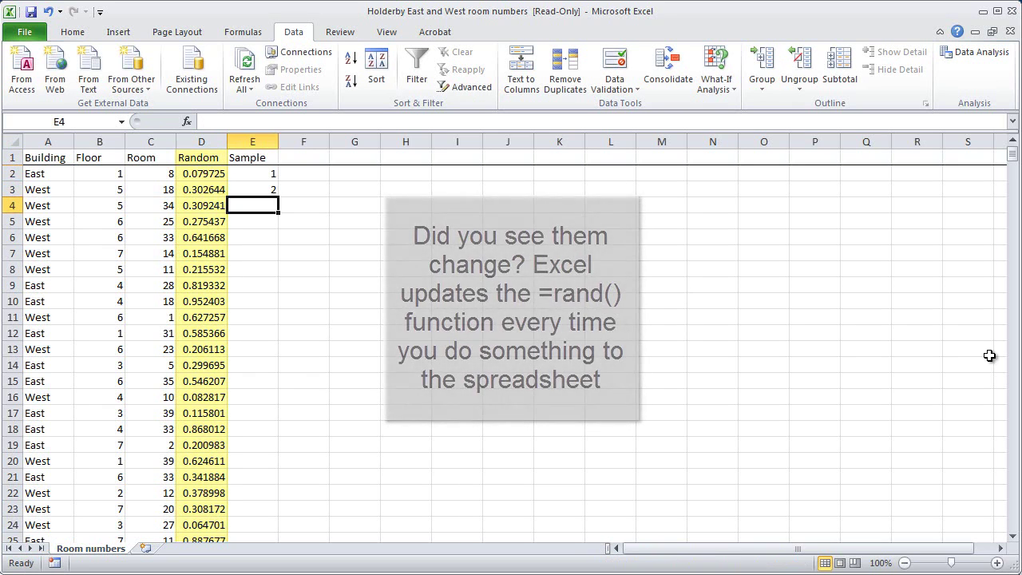
pyautogui.press('Up')
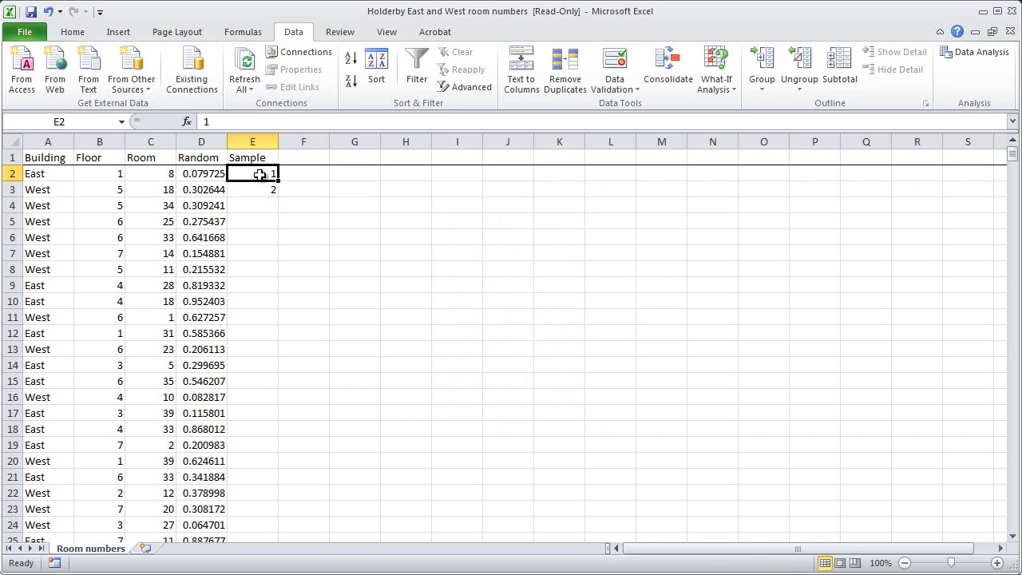
pyautogui.moveTo(259, 174); pyautogui.dragTo(275, 512)
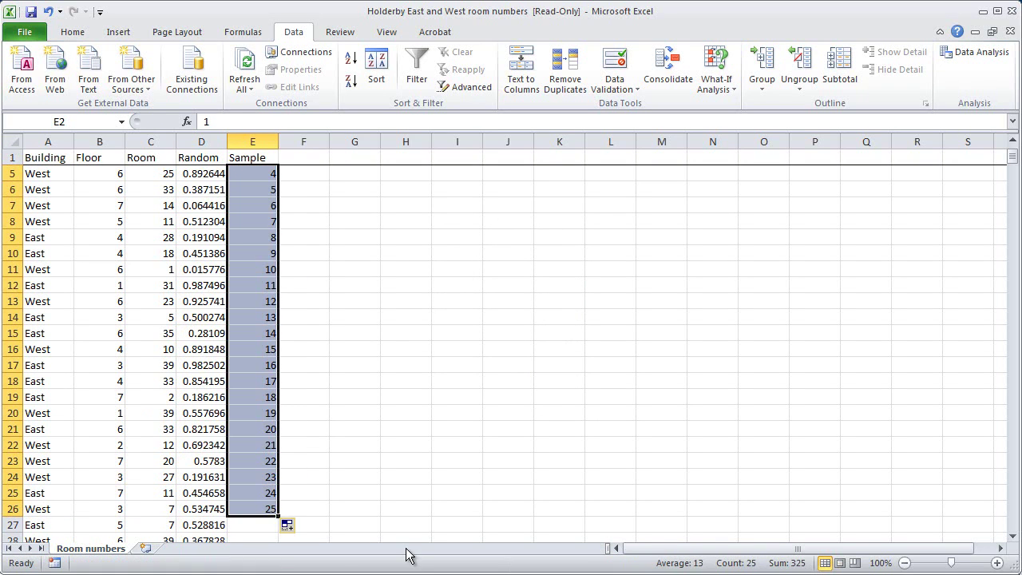
# Highlight rows 2 through 26 to review the 25 sampled rooms, then clear the selection
pyautogui.click(394, 335)
pyautogui.scroll(1, 393, 339)
pyautogui.scroll(-1, 394, 339)
pyautogui.scroll(-2, 394, 339)
pyautogui.click(11, 413)
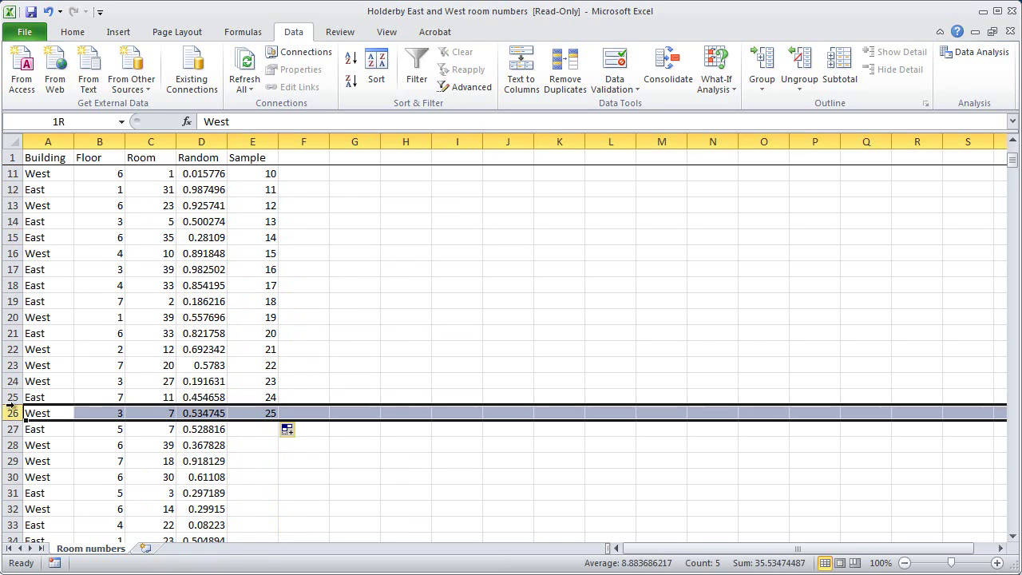
pyautogui.moveTo(11, 381); pyautogui.dragTo(2, 176)
pyautogui.scroll(-2, 862, 406)
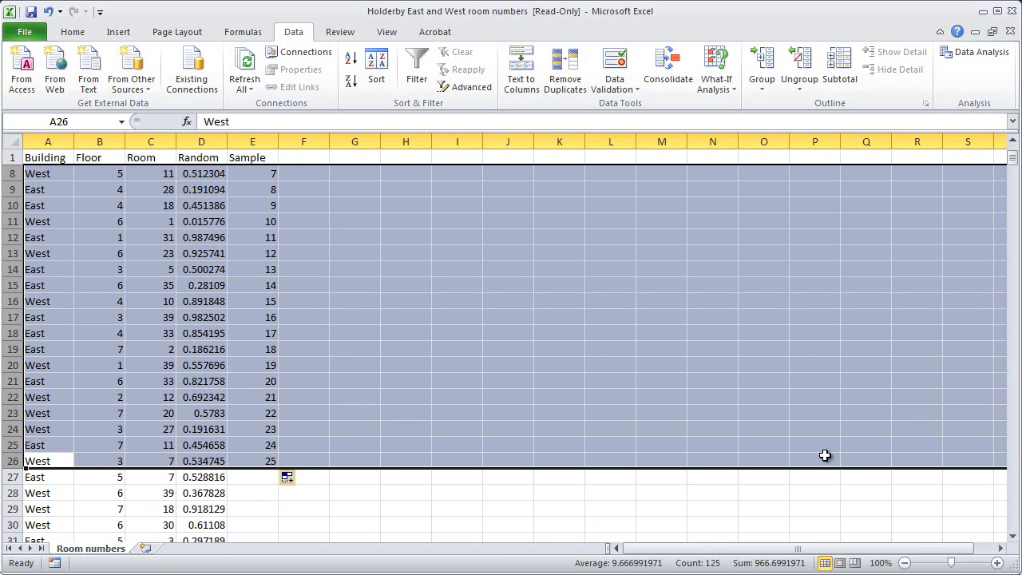
pyautogui.scroll(2, 703, 374)
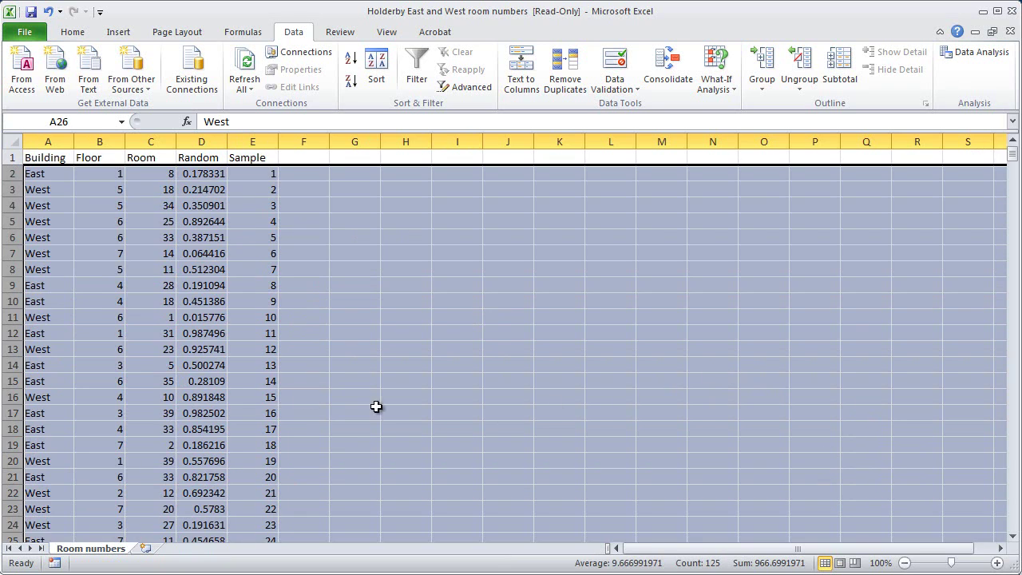
pyautogui.click(42, 173)
pyautogui.click(38, 159)
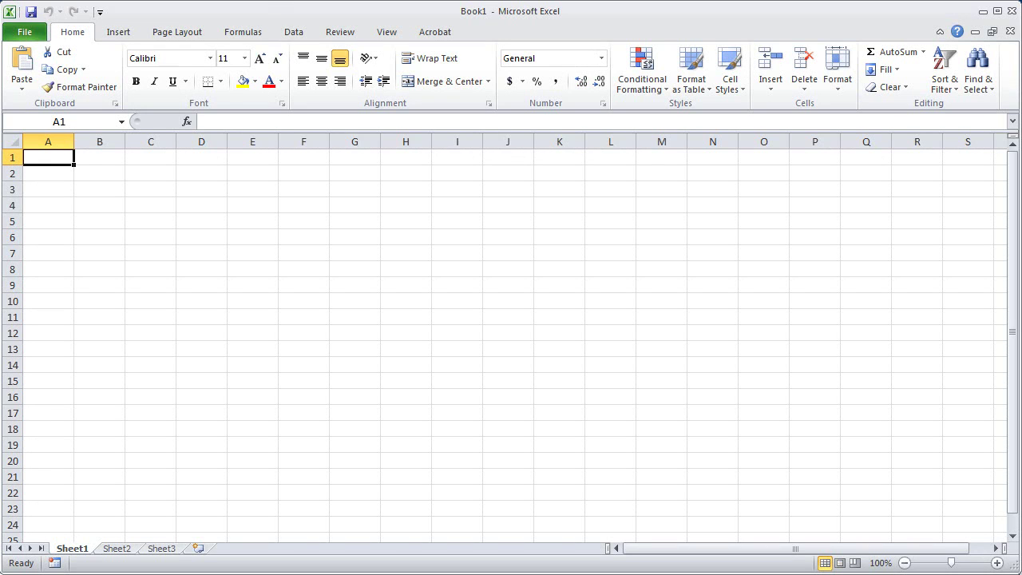
# Enable the Analysis ToolPak and Analysis ToolPak - VBA add-ins in the Excel options
pyautogui.click(294, 34)
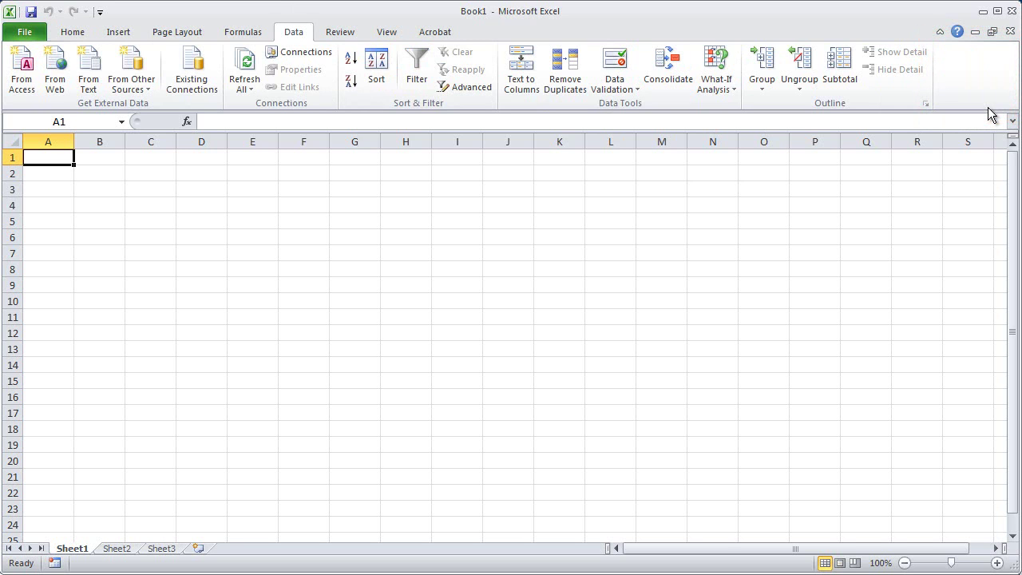
pyautogui.click(26, 36)
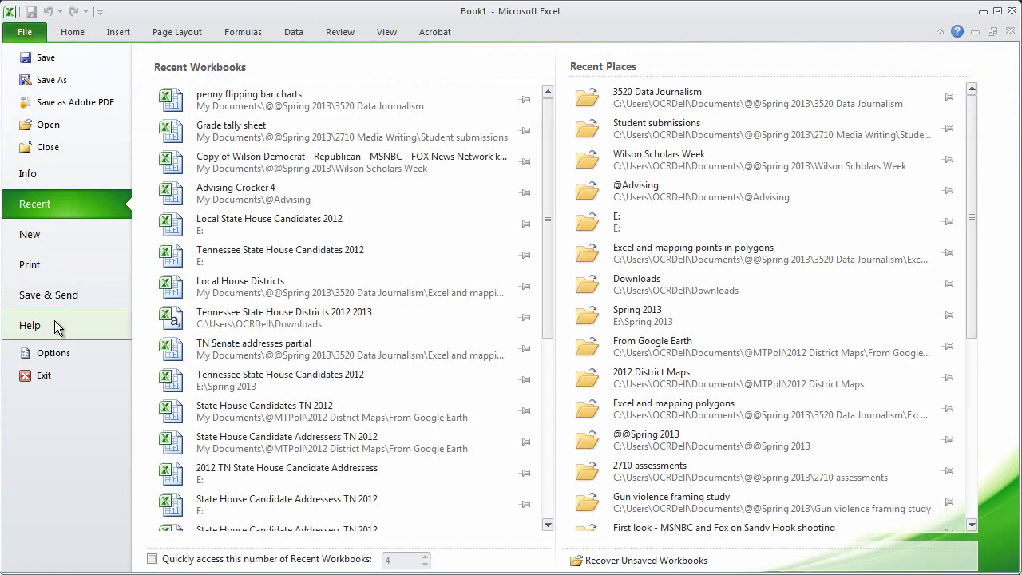
pyautogui.click(55, 353)
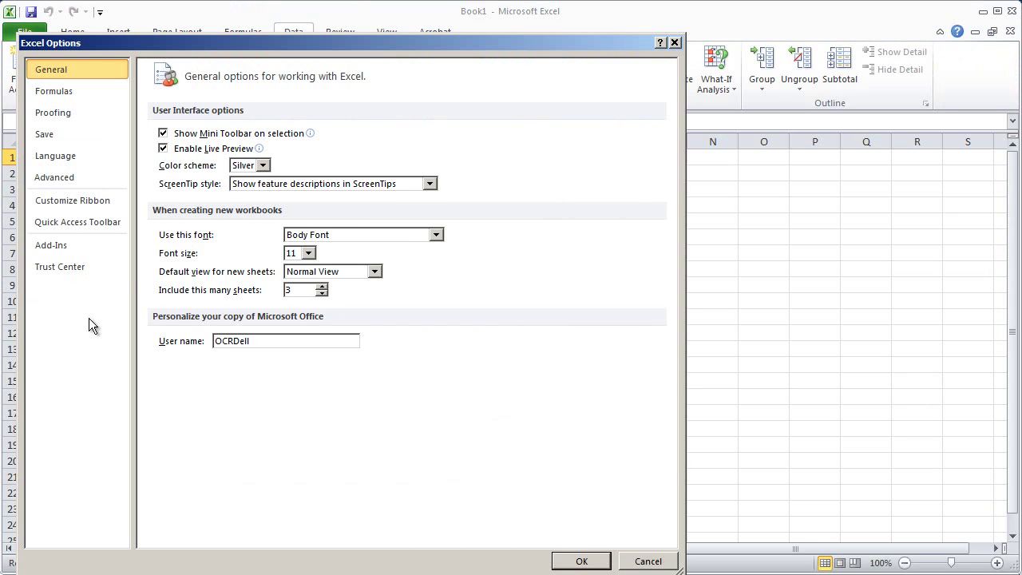
pyautogui.moveTo(202, 49); pyautogui.dragTo(222, 38)
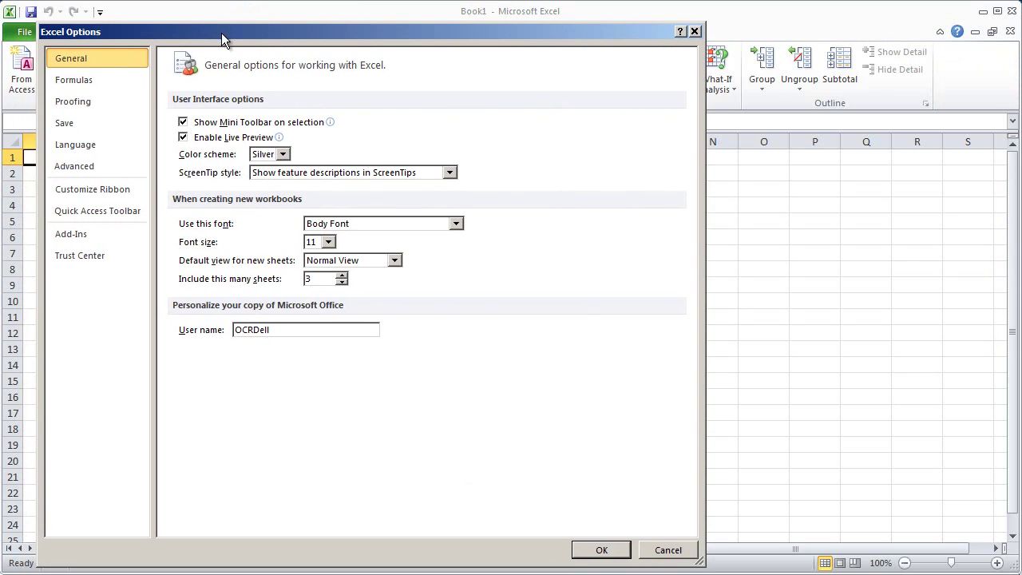
pyautogui.click(111, 237)
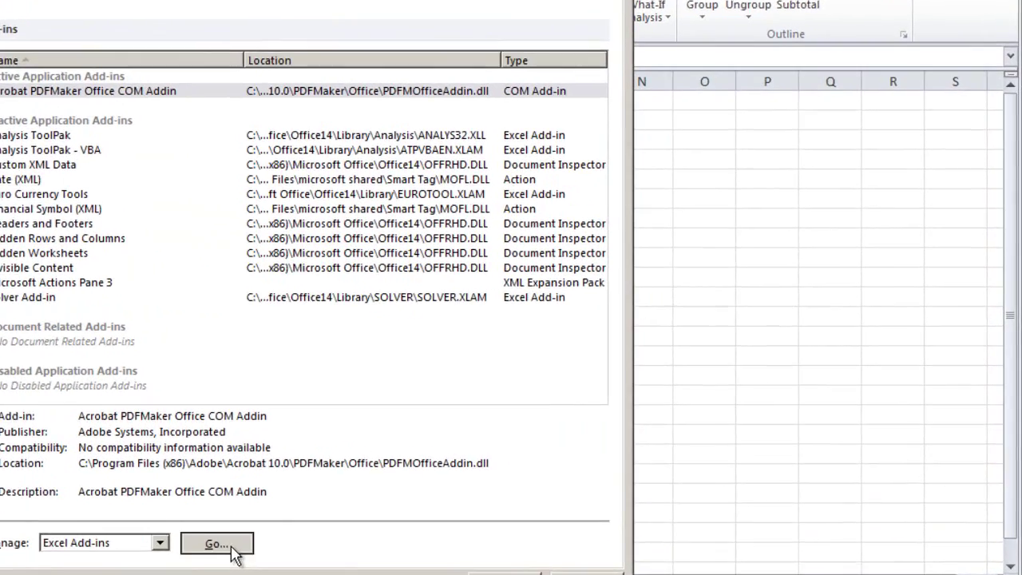
pyautogui.click(368, 517)
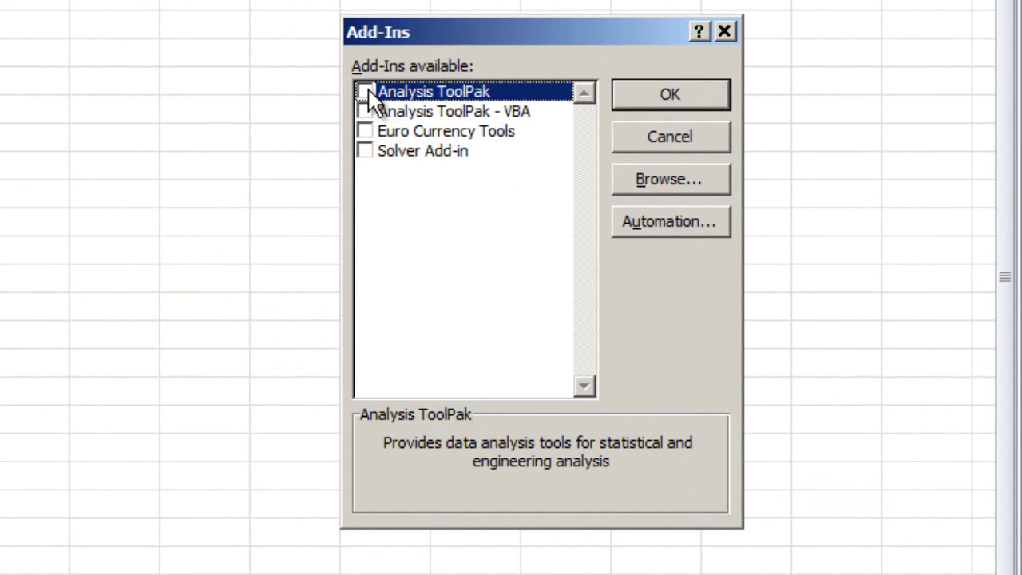
pyautogui.click(365, 93)
pyautogui.click(365, 112)
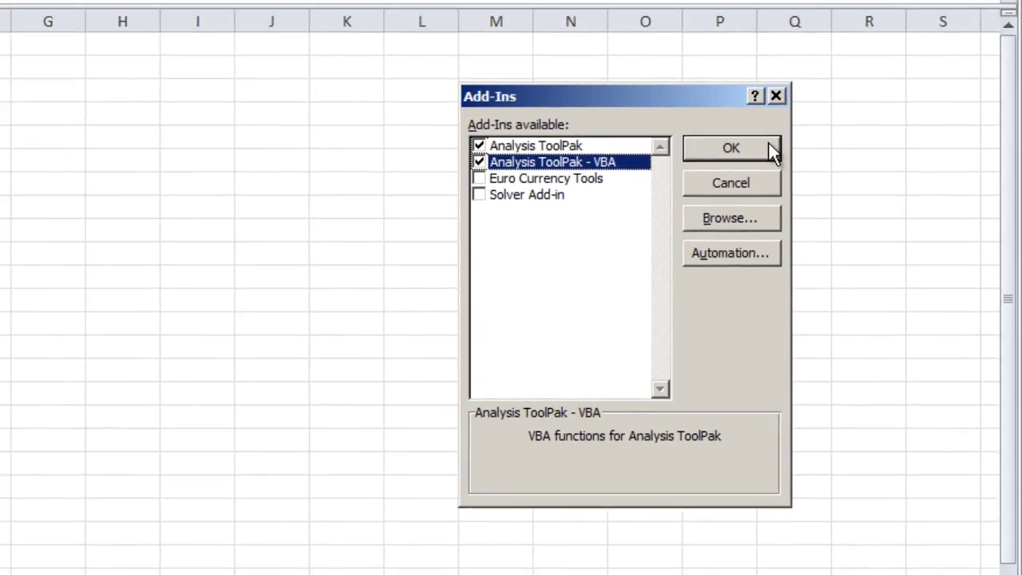
pyautogui.click(716, 94)
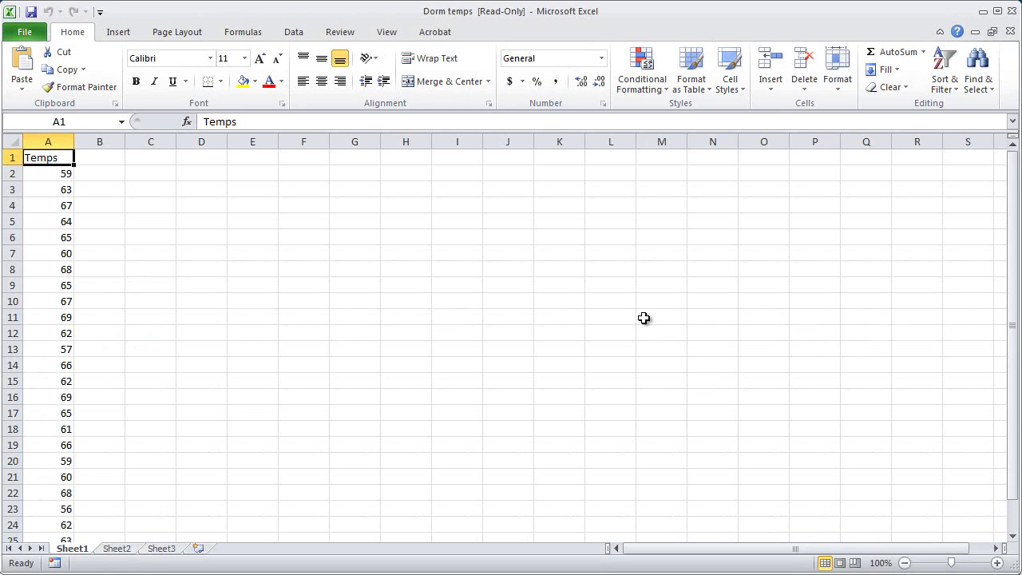
# Open the Descriptive Statistics tool from the Data Analysis tools for the Temps worksheet
pyautogui.scroll(-2, 644, 318)
pyautogui.scroll(2, 644, 318)
pyautogui.click(295, 32)
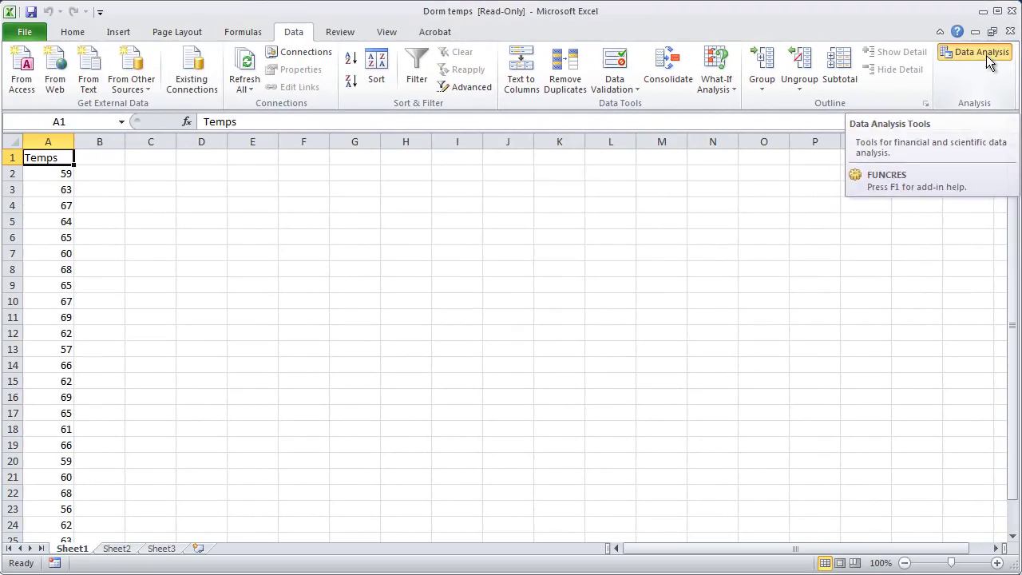
pyautogui.click(934, 150)
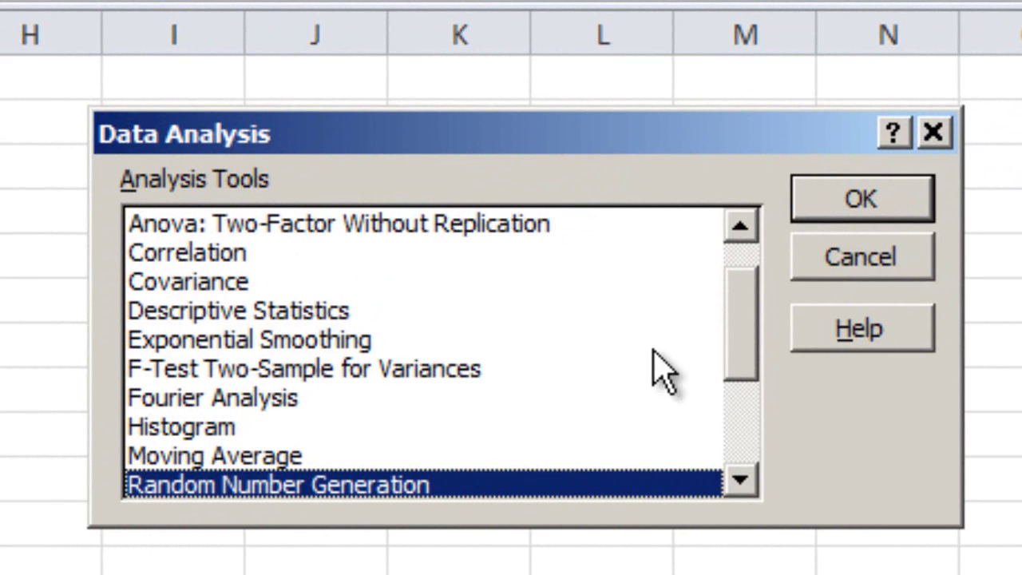
pyautogui.scroll(1, 739, 340)
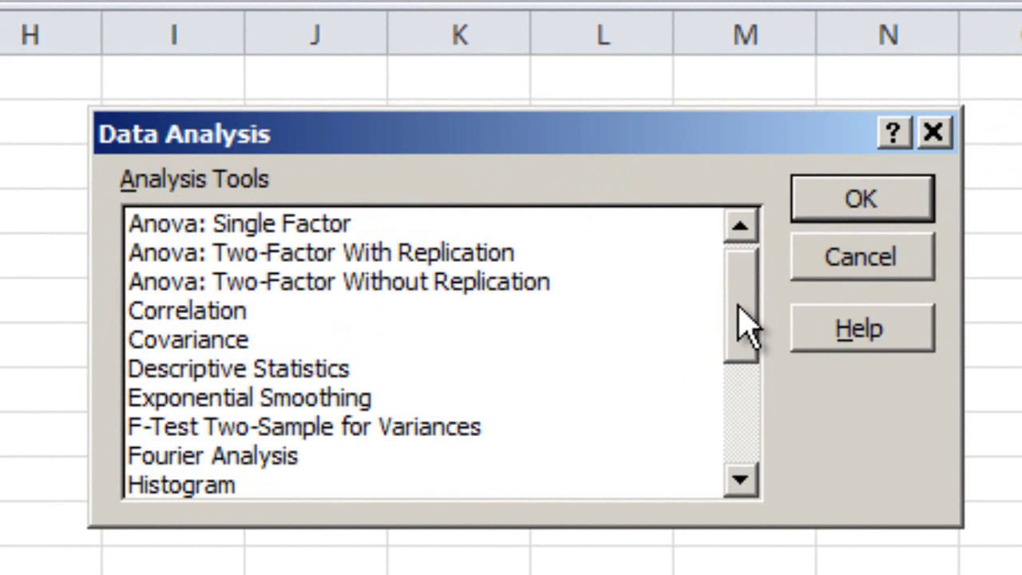
pyautogui.click(323, 369)
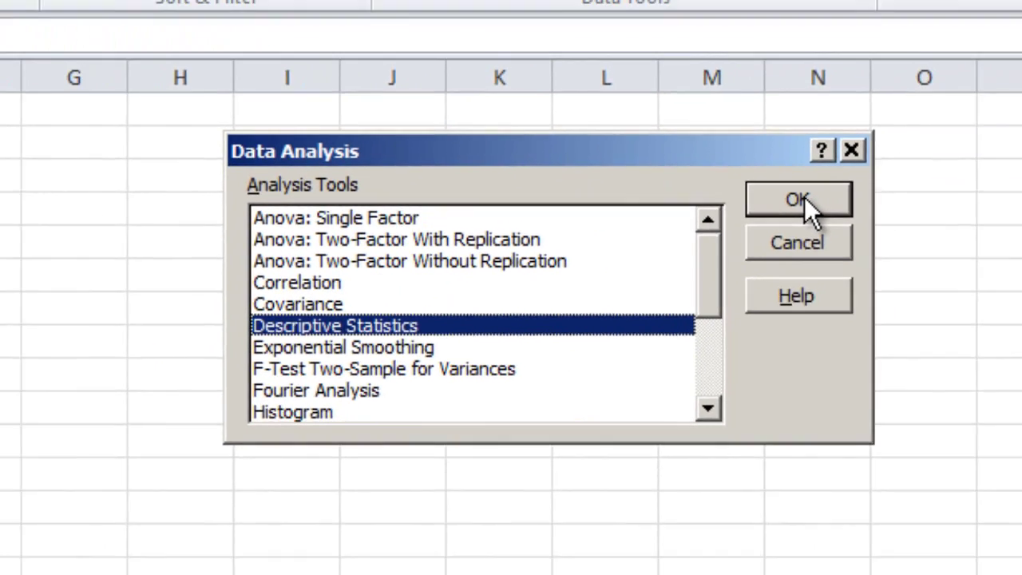
pyautogui.click(869, 200)
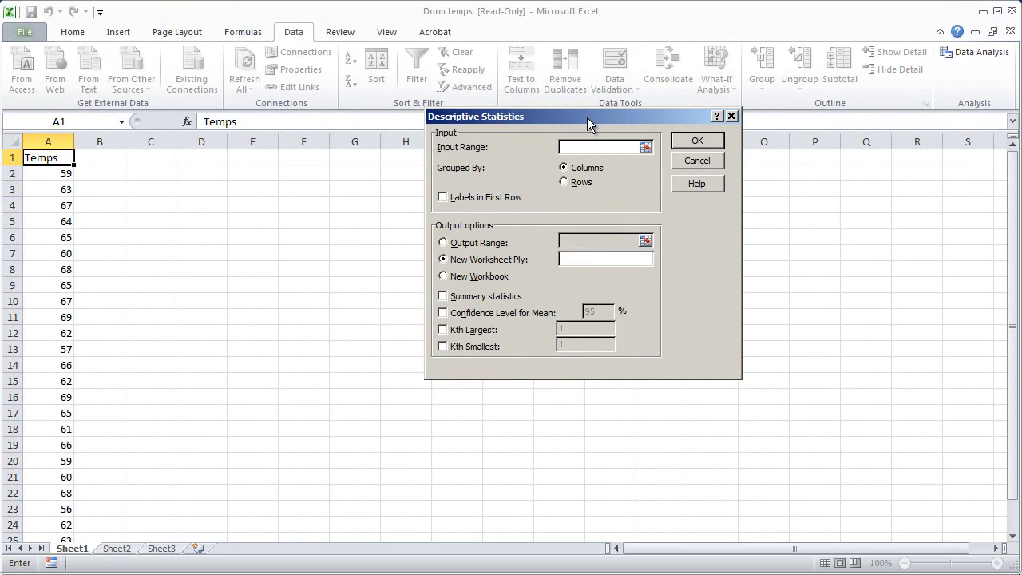
# Set the Descriptive Statistics input range to $A$1:$A$26 and mark the first row as labels
pyautogui.moveTo(587, 119); pyautogui.dragTo(623, 156)
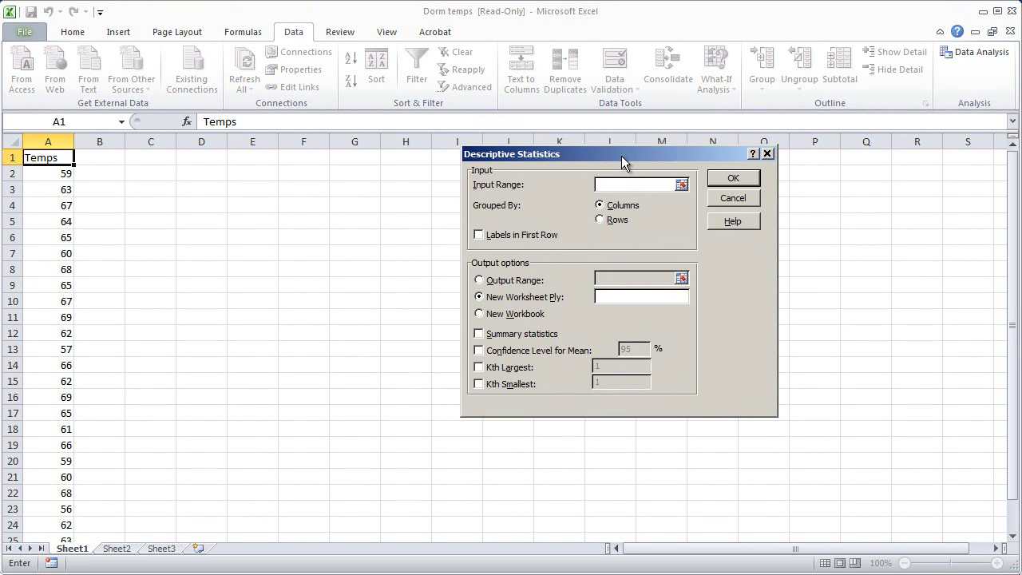
pyautogui.click(681, 185)
pyautogui.moveTo(69, 157); pyautogui.dragTo(53, 508)
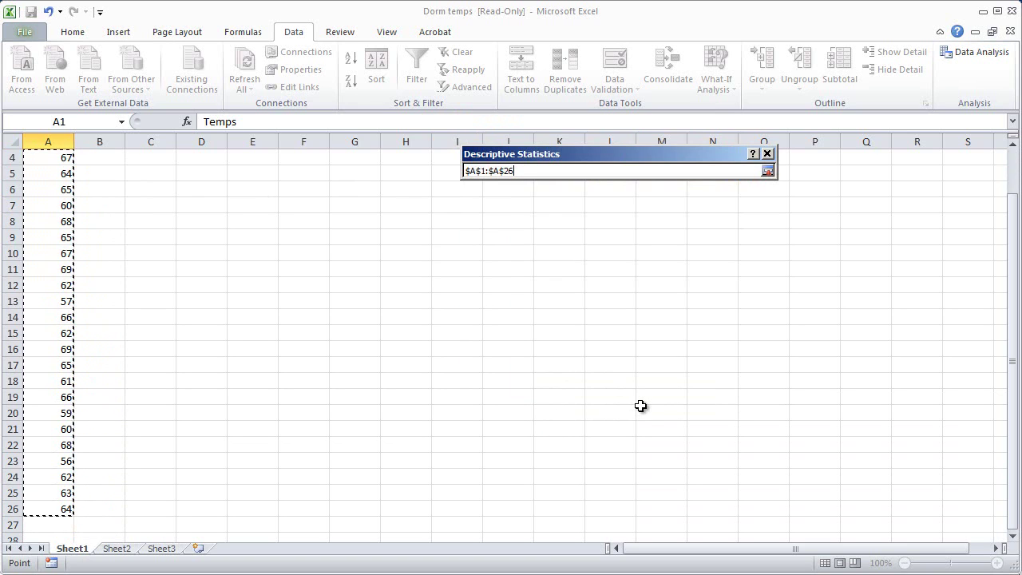
pyautogui.scroll(1, 641, 406)
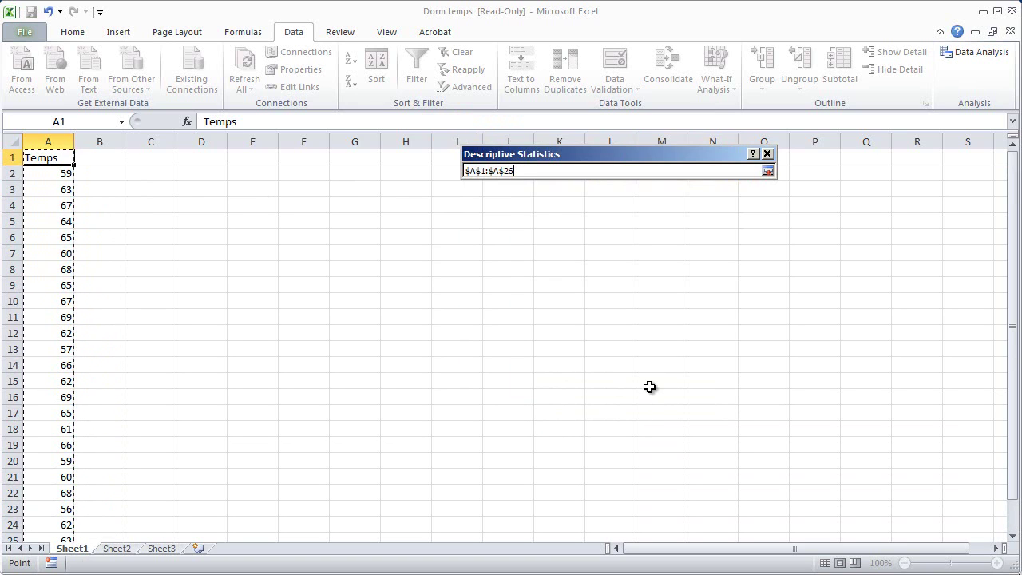
pyautogui.press('Return')
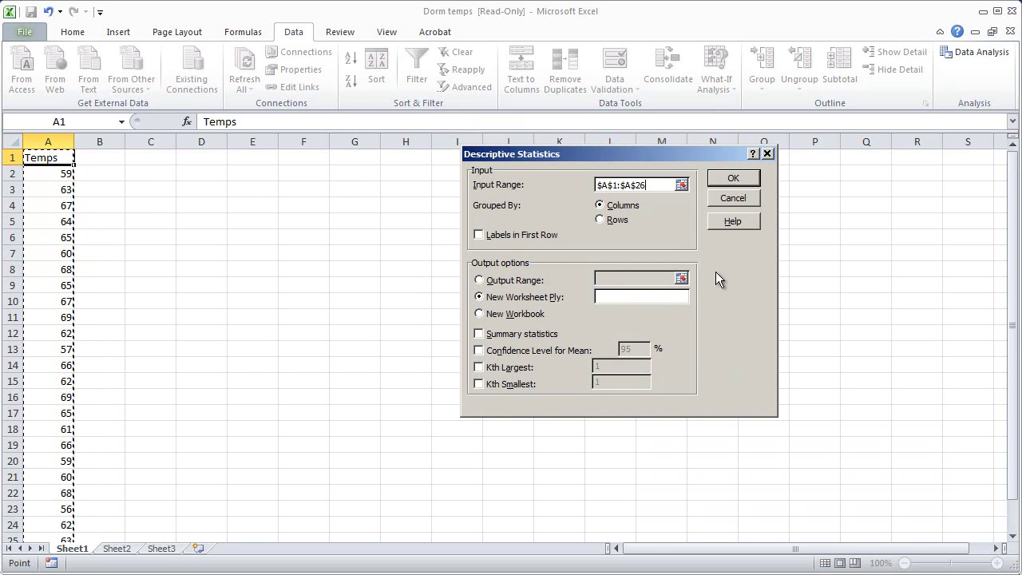
pyautogui.click(479, 235)
pyautogui.click(479, 235)
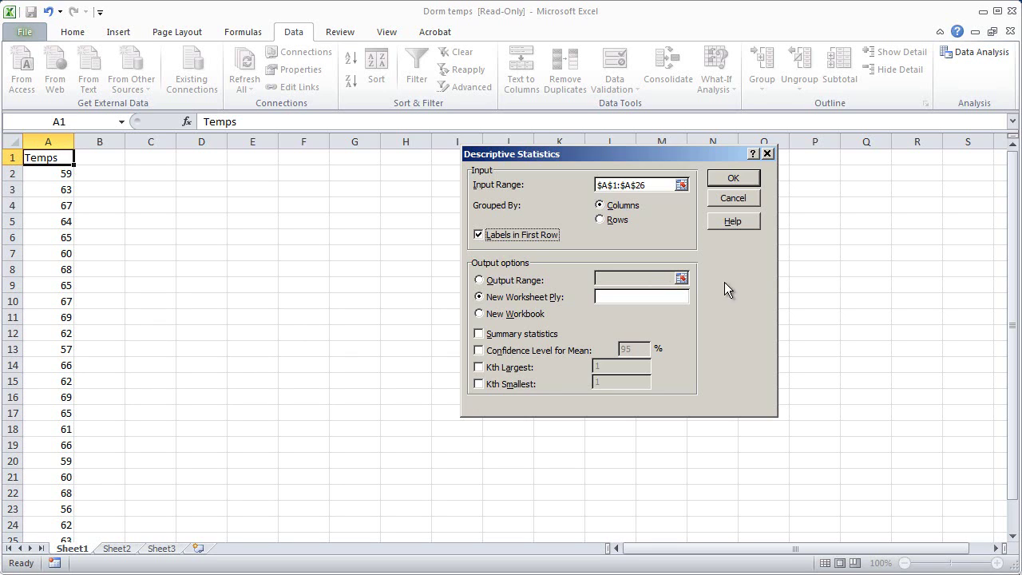
# Generate summary statistics with a 95% confidence level for the mean, with the output range starting at $C$1
pyautogui.click(479, 281)
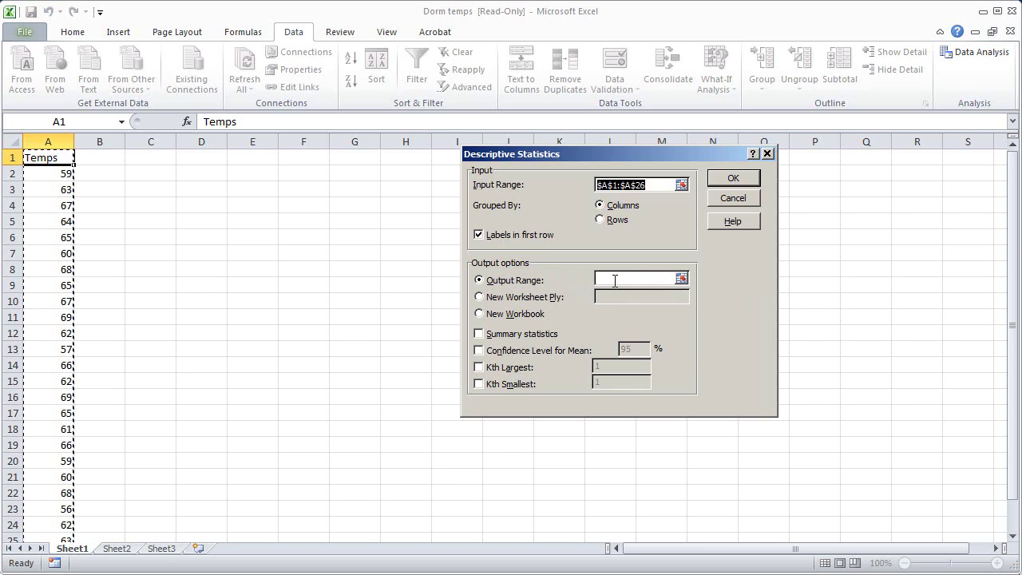
pyautogui.click(641, 279)
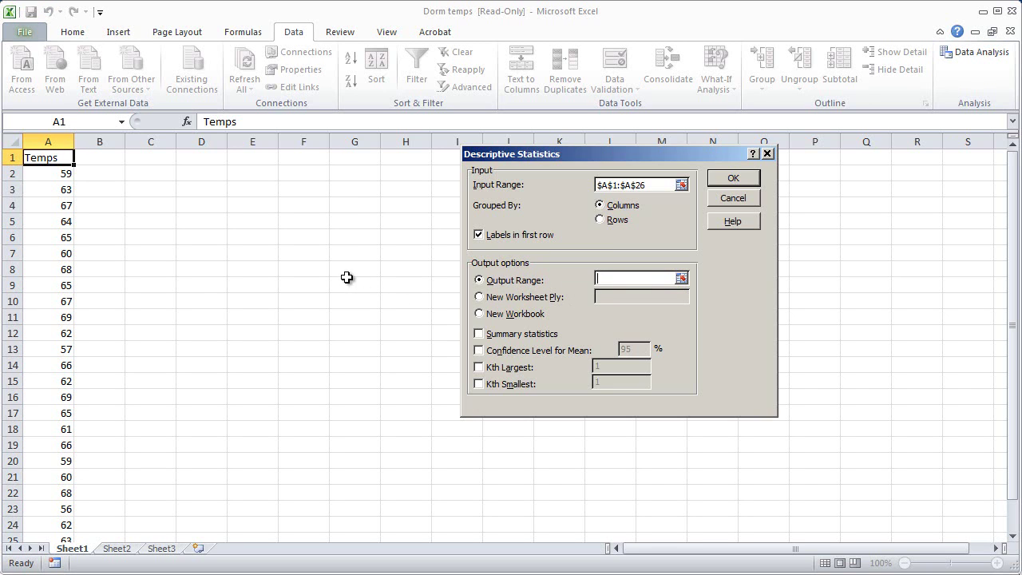
pyautogui.click(162, 161)
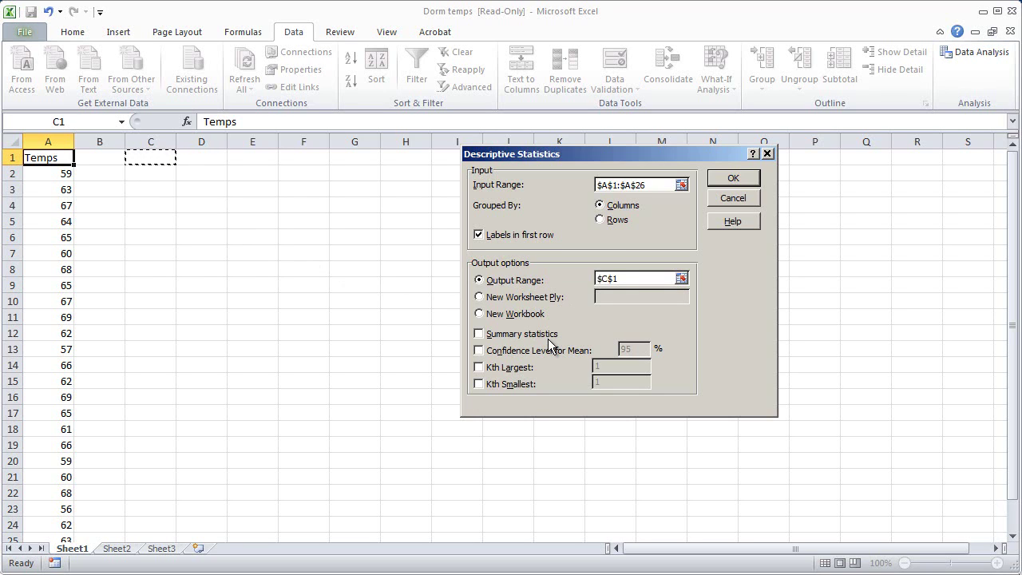
pyautogui.click(479, 335)
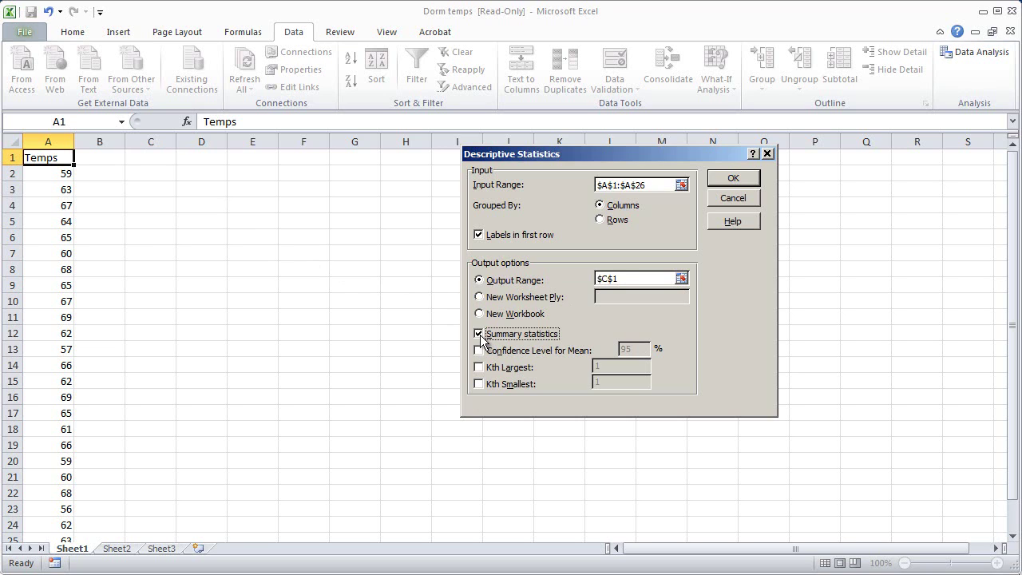
pyautogui.click(479, 351)
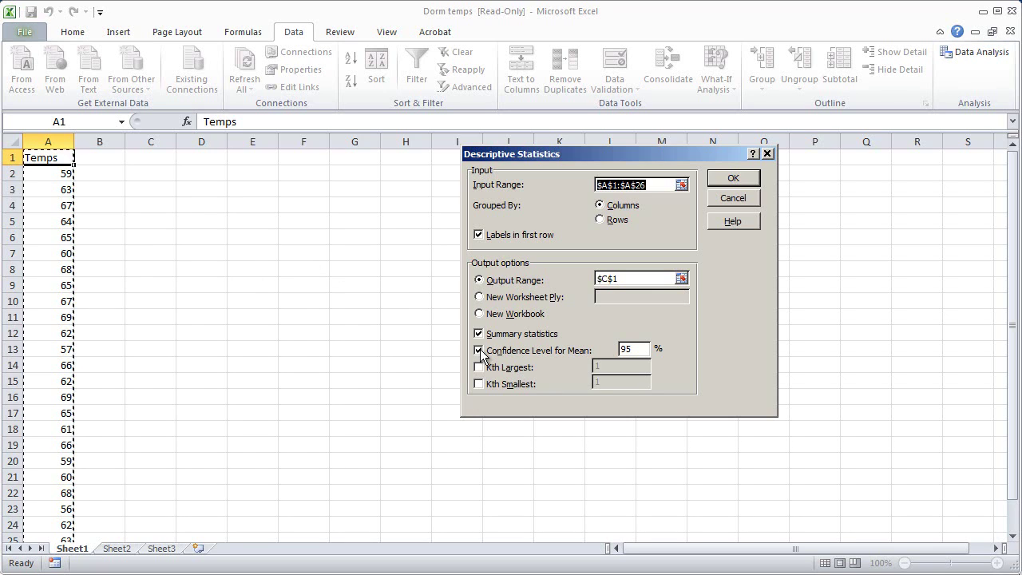
pyautogui.click(739, 177)
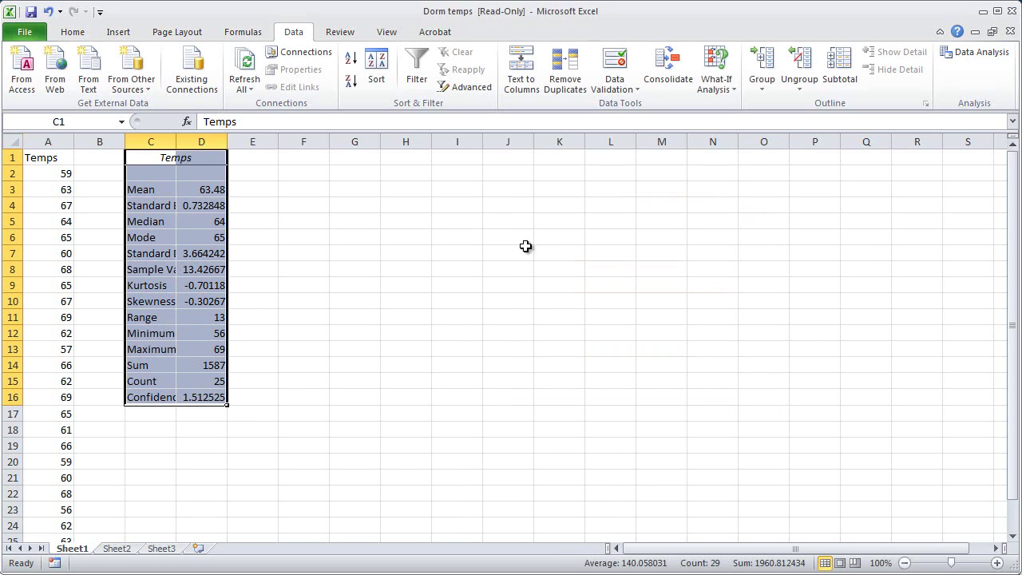
# Auto-fit the widths of columns C and D to the statistics output, then clear the selection
pyautogui.moveTo(159, 142); pyautogui.dragTo(194, 141)
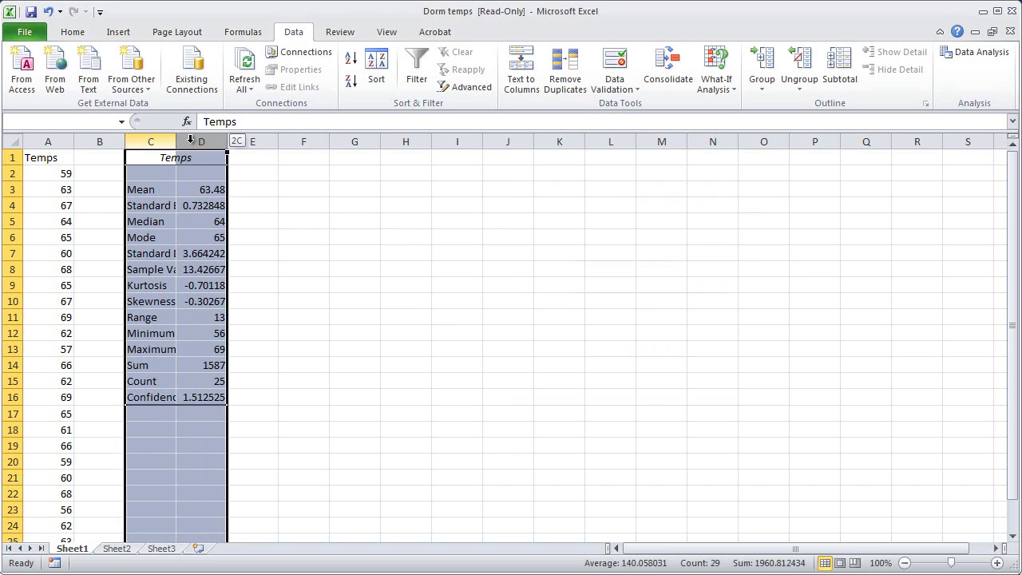
pyautogui.doubleClick(176, 141)
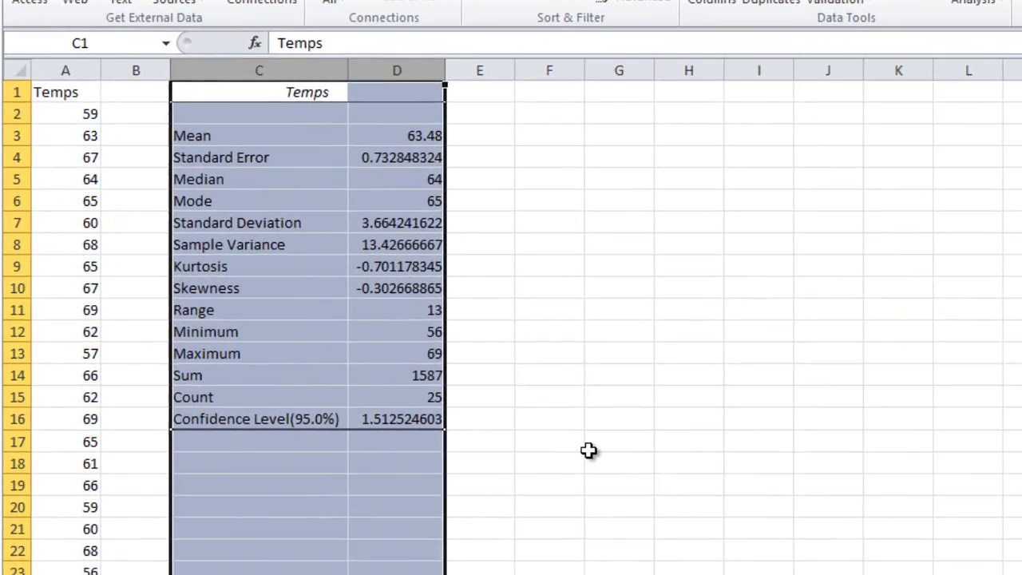
pyautogui.click(433, 420)
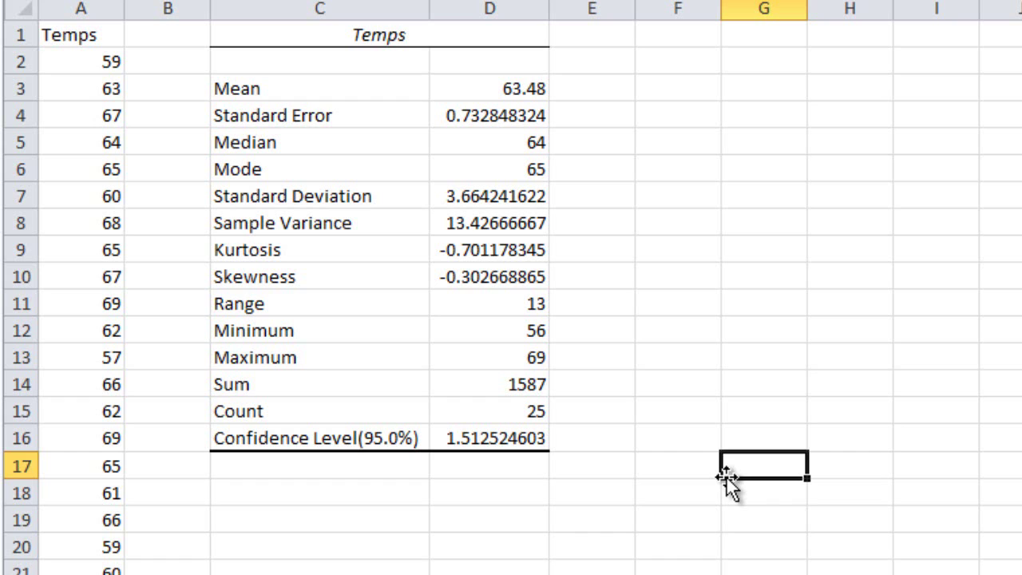
# Enter the labels "Upper limit" in cell C18 and "Lower limit" in cell C19, below the statistics table
pyautogui.click(387, 495)
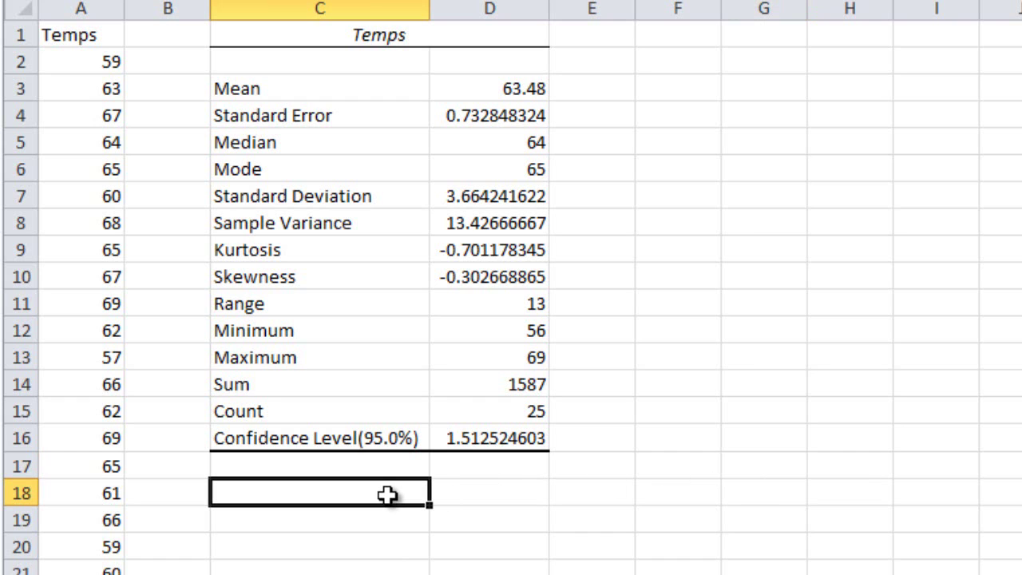
pyautogui.write('Upper ')
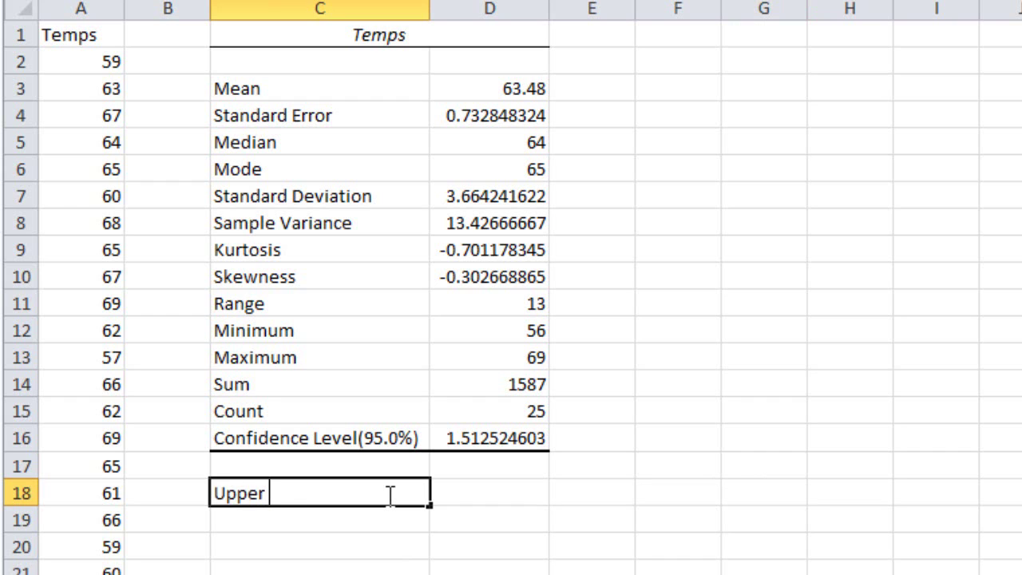
pyautogui.write('limit')
pyautogui.press('Return')
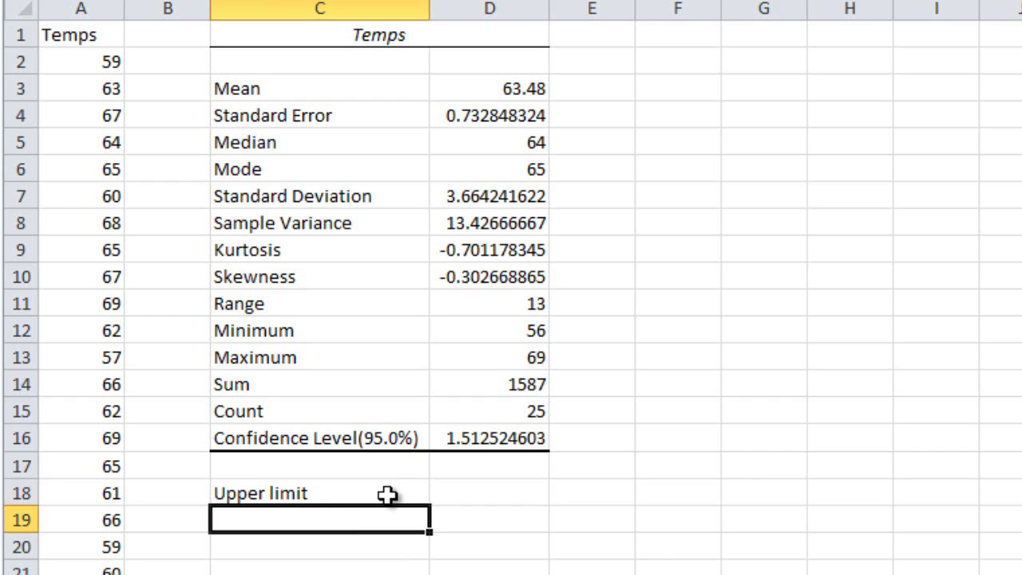
pyautogui.write('Lower limit')
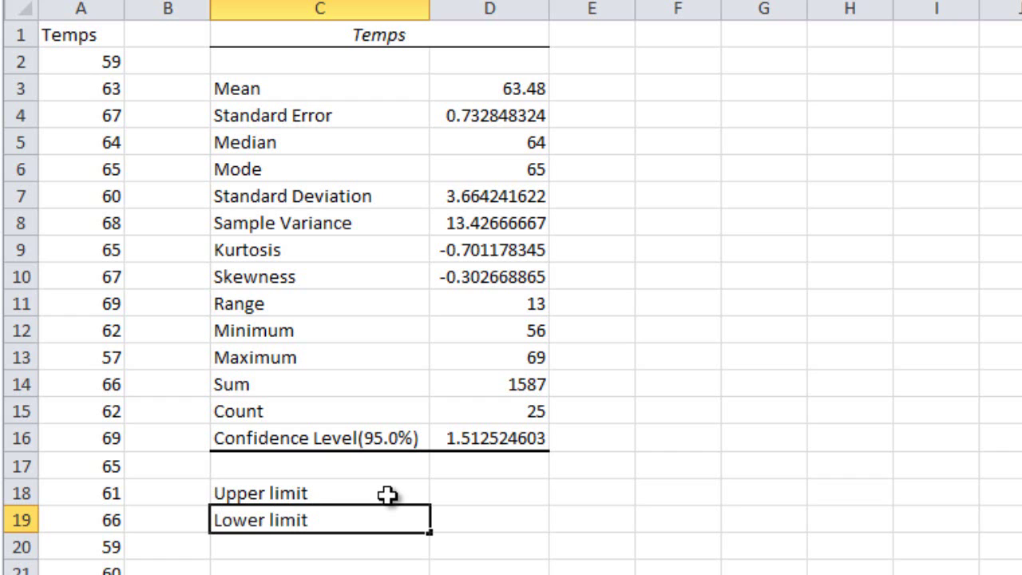
pyautogui.press('Tab')
# Calculate the upper limit in cell D18 as mean plus confidence level with the formula =D3+D16
pyautogui.press('Up')
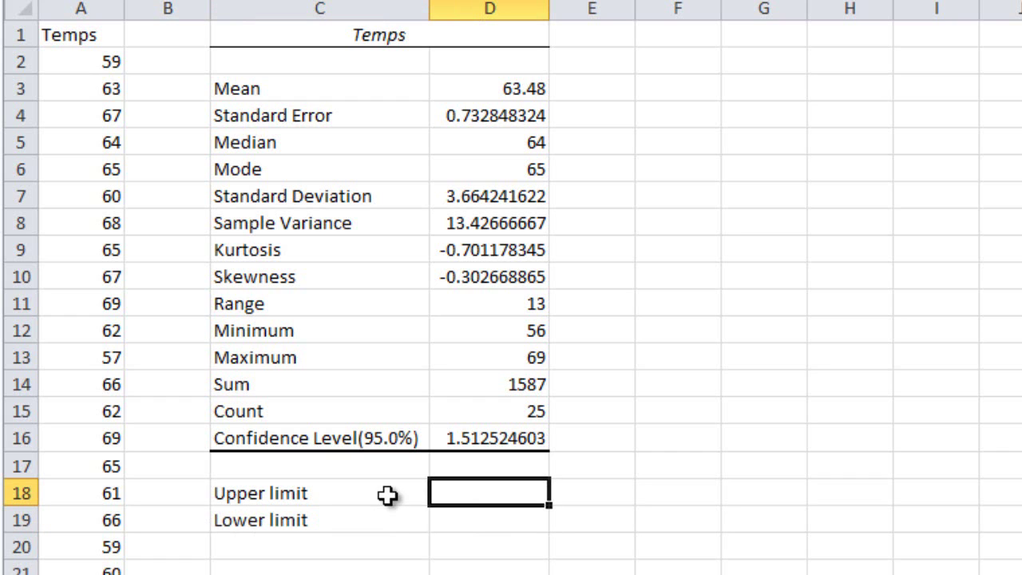
pyautogui.write('=')
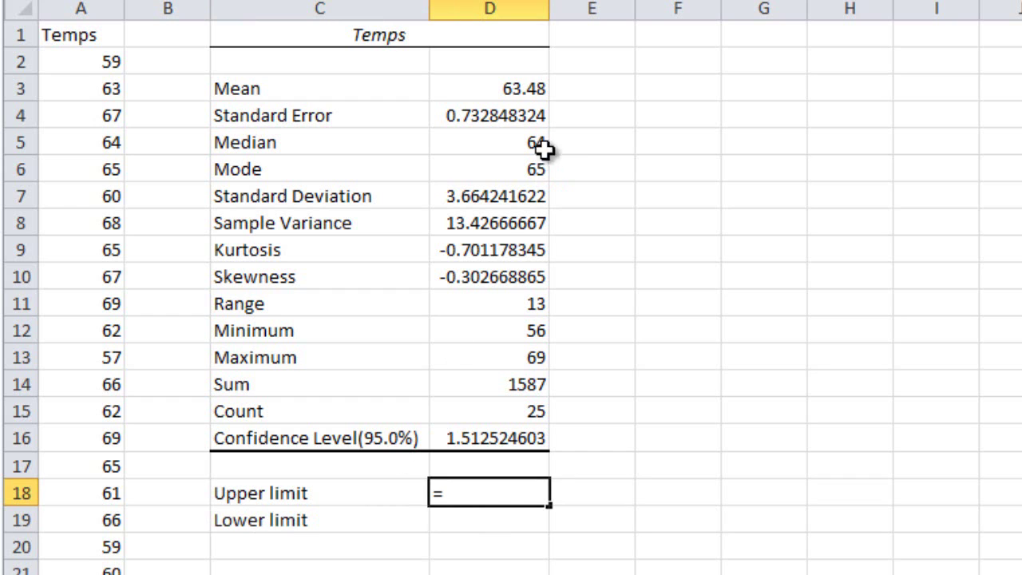
pyautogui.click(515, 88)
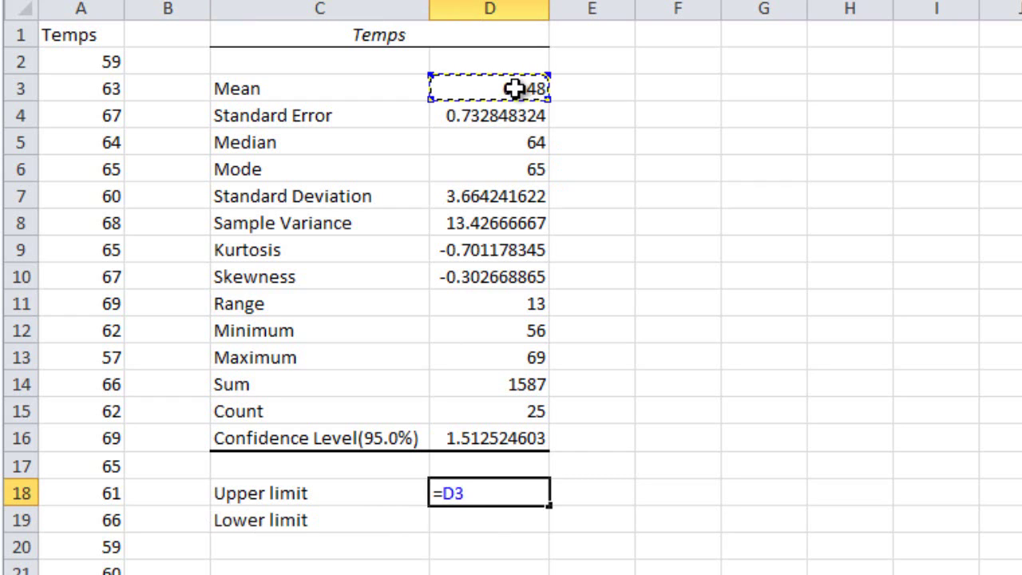
pyautogui.write('+')
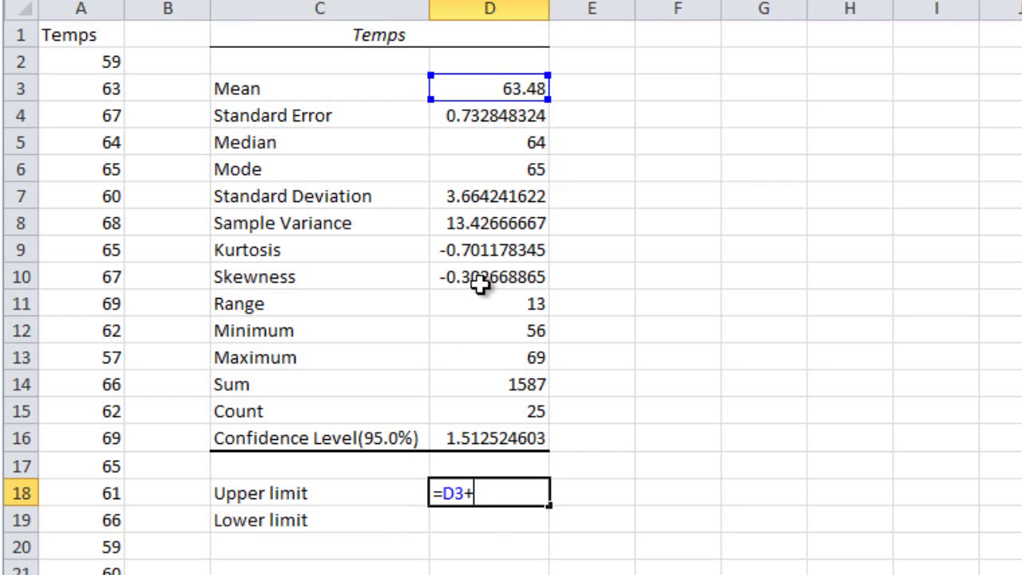
pyautogui.click(506, 440)
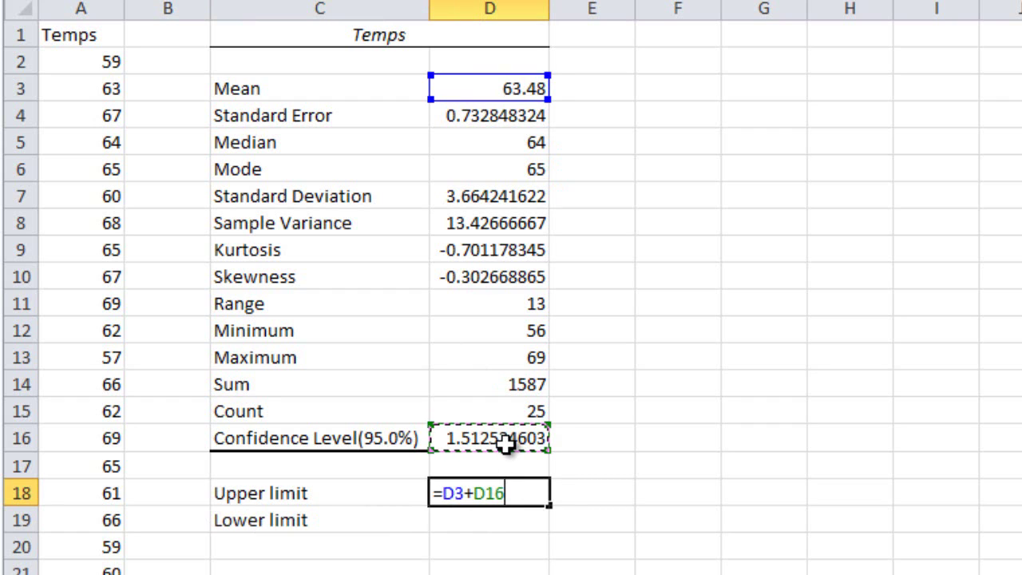
pyautogui.press('Return')
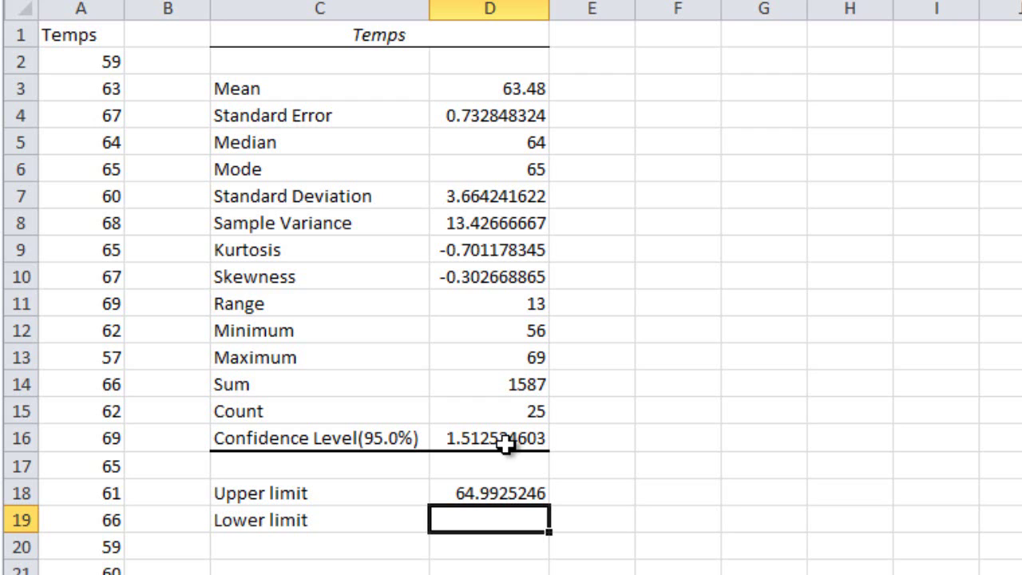
# Calculate the lower limit in cell D19 by subtracting the confidence level in D16 from the mean in D3
pyautogui.write('=')
pyautogui.click(517, 96)
pyautogui.write('-')
pyautogui.click(493, 438)
pyautogui.press('Return')
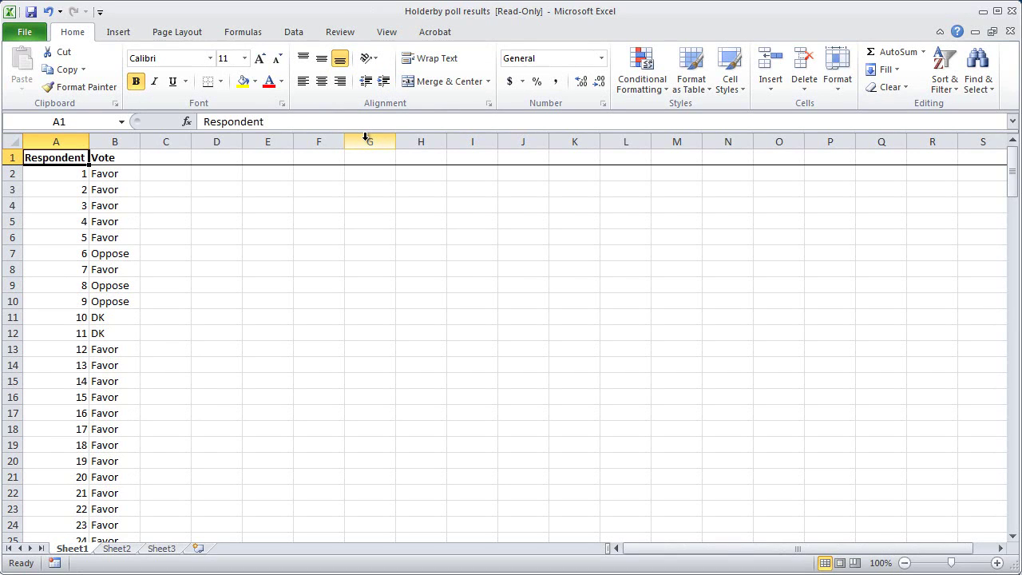
# View the plus four error margin workbook, and back in the poll results start a PivotTable from Sheet1 range A1:B171
pyautogui.hotkey('alt', 'Tab')
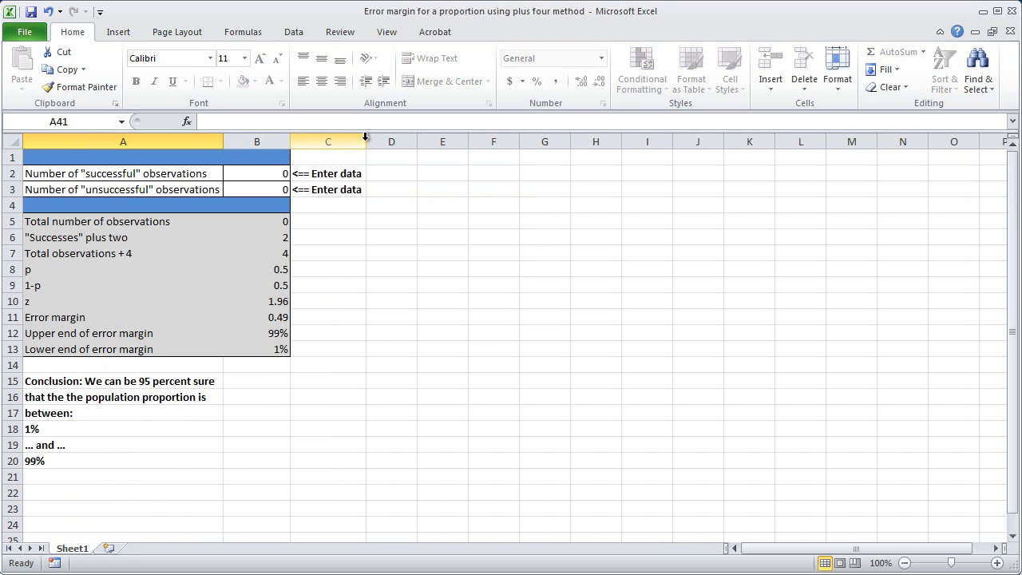
pyautogui.hotkey('ctrl', 'Tab')
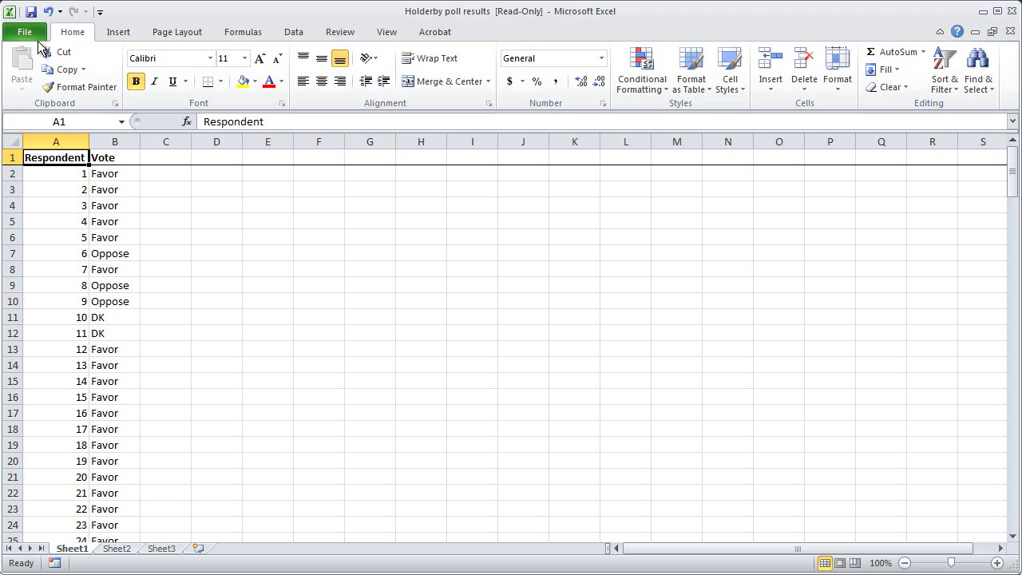
pyautogui.click(118, 34)
pyautogui.click(36, 89)
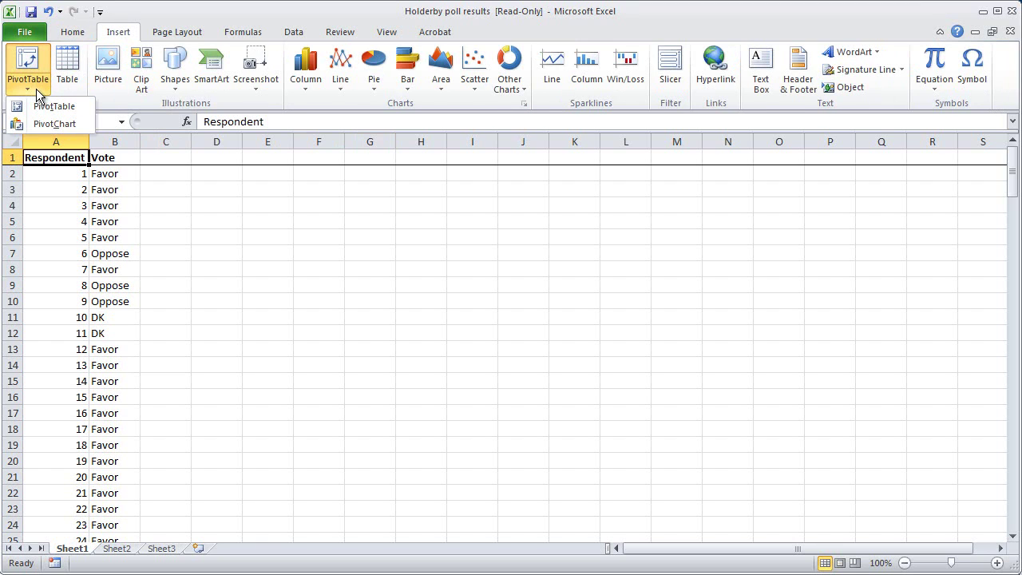
pyautogui.click(47, 105)
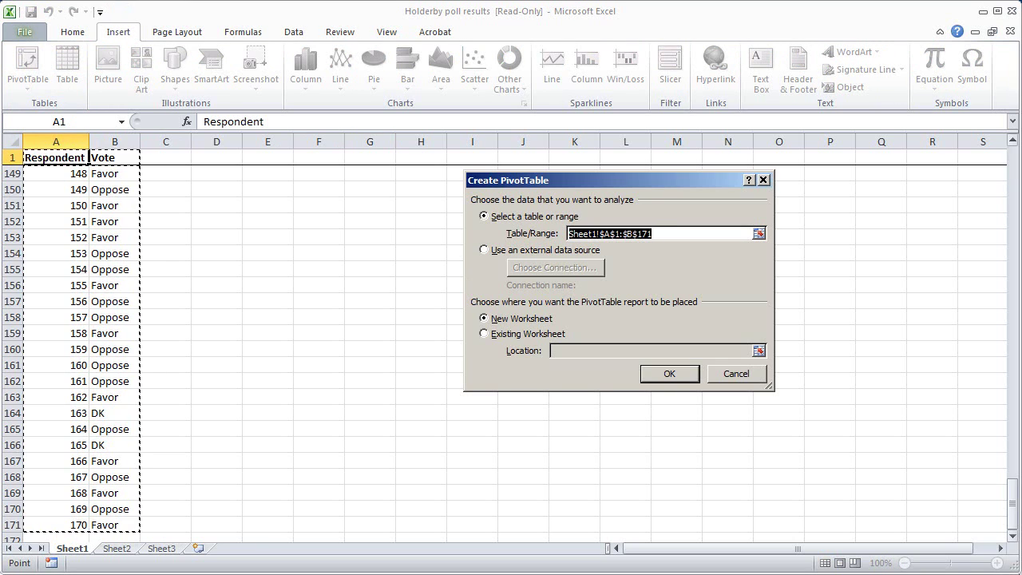
pyautogui.moveTo(1012, 503); pyautogui.dragTo(1020, 141)
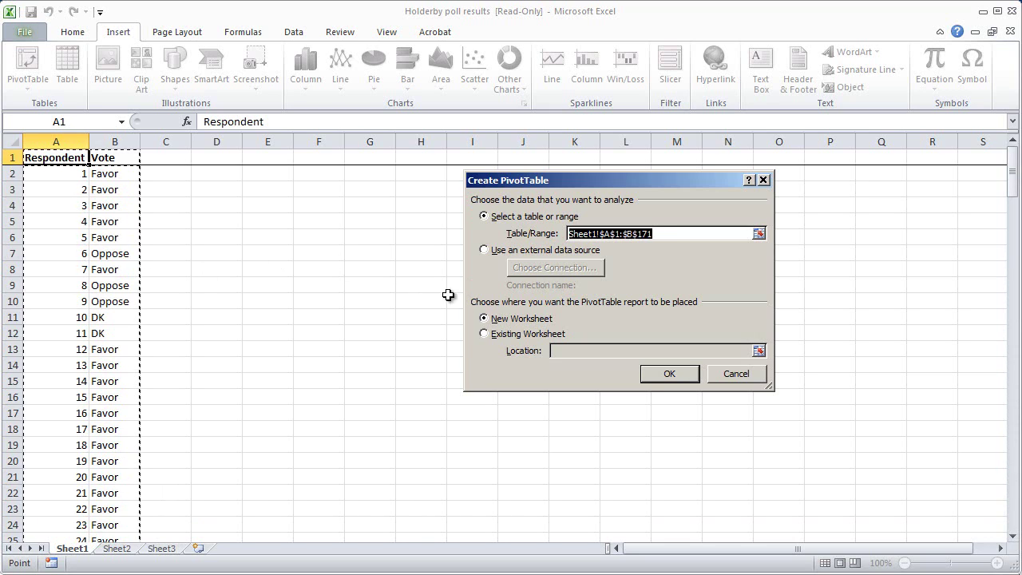
# Create the PivotTable at cell E2 of the existing worksheet, with Vote as the row labels and as the counted value
pyautogui.click(484, 335)
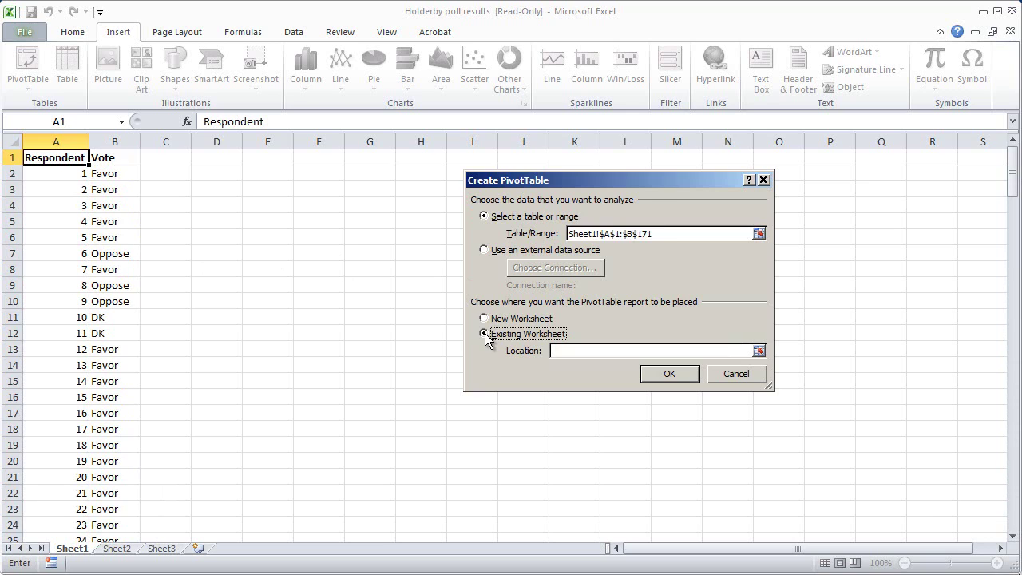
pyautogui.click(584, 351)
pyautogui.click(264, 175)
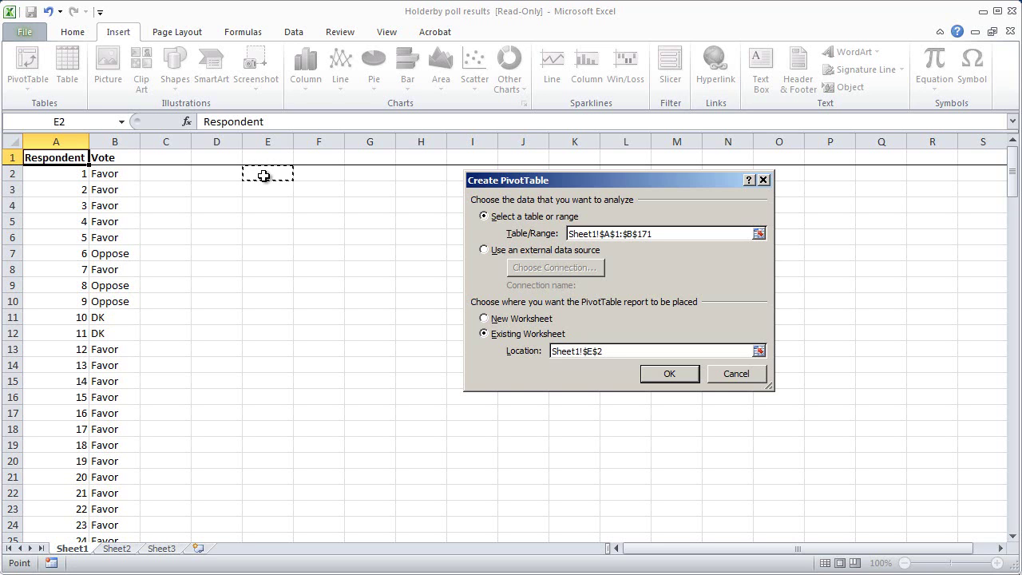
pyautogui.click(669, 374)
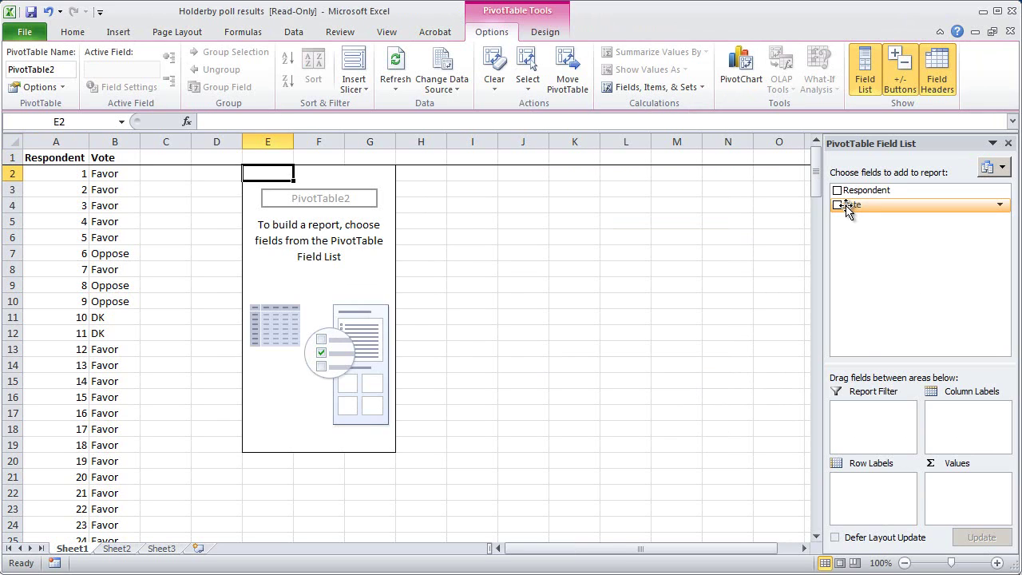
pyautogui.moveTo(847, 206); pyautogui.dragTo(853, 494)
pyautogui.moveTo(852, 205); pyautogui.dragTo(958, 495)
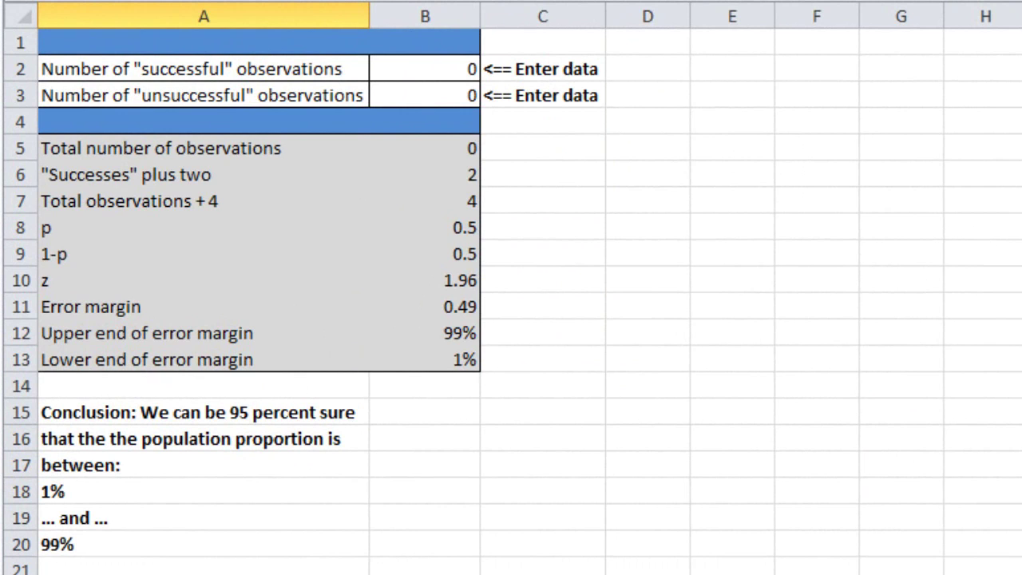
# In the plus four error margin workbook, enter 93 successful observations in cell B2 and 61 unsuccessful observations in B3
pyautogui.click(424, 72)
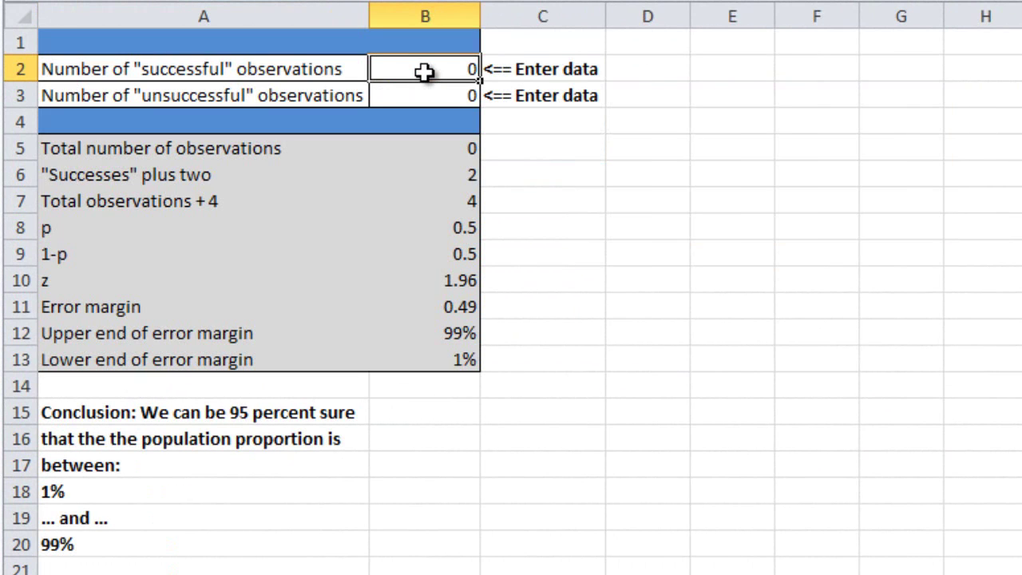
pyautogui.write('93')
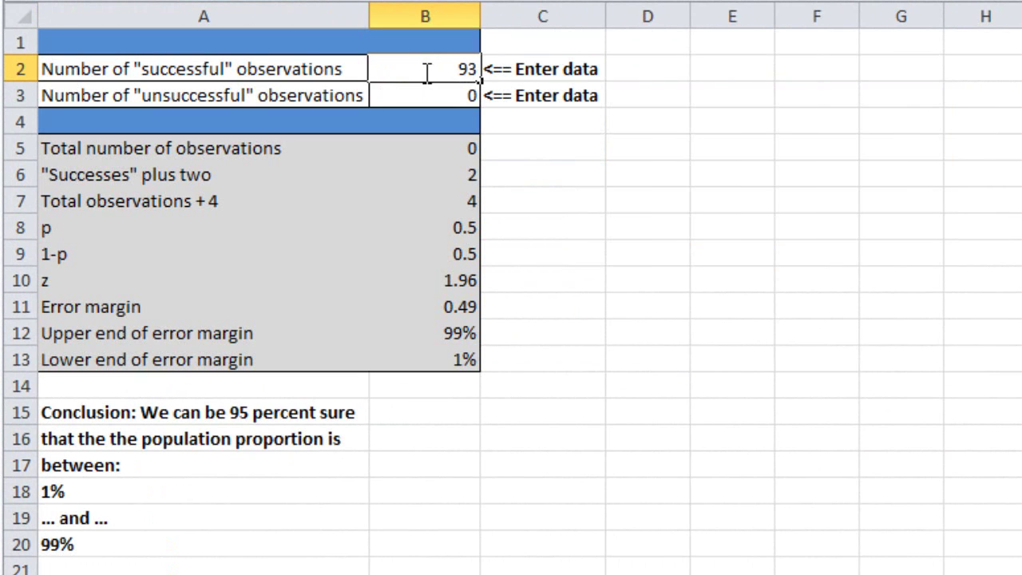
pyautogui.click(456, 94)
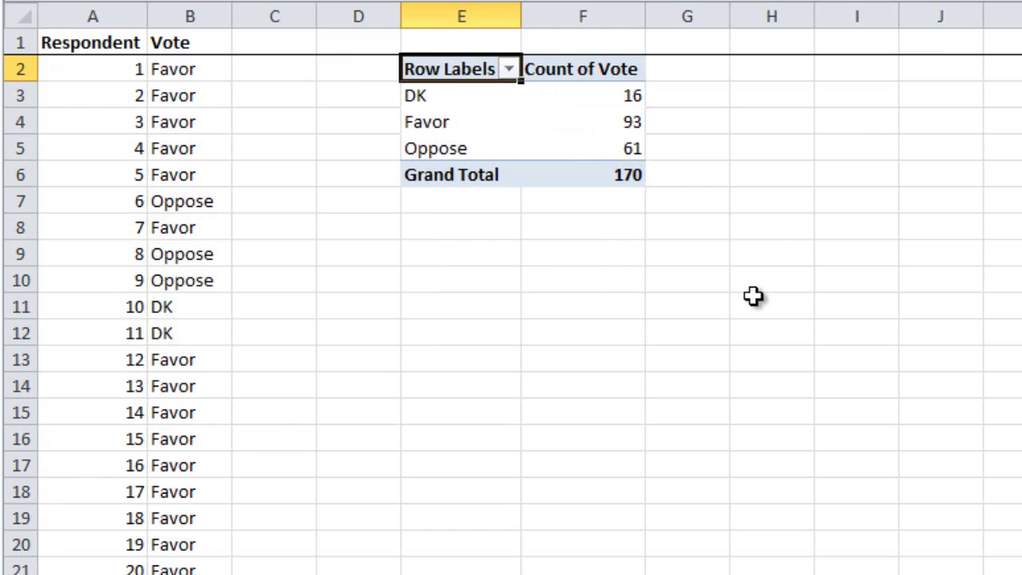
pyautogui.hotkey('ctrl', 'pagedown')
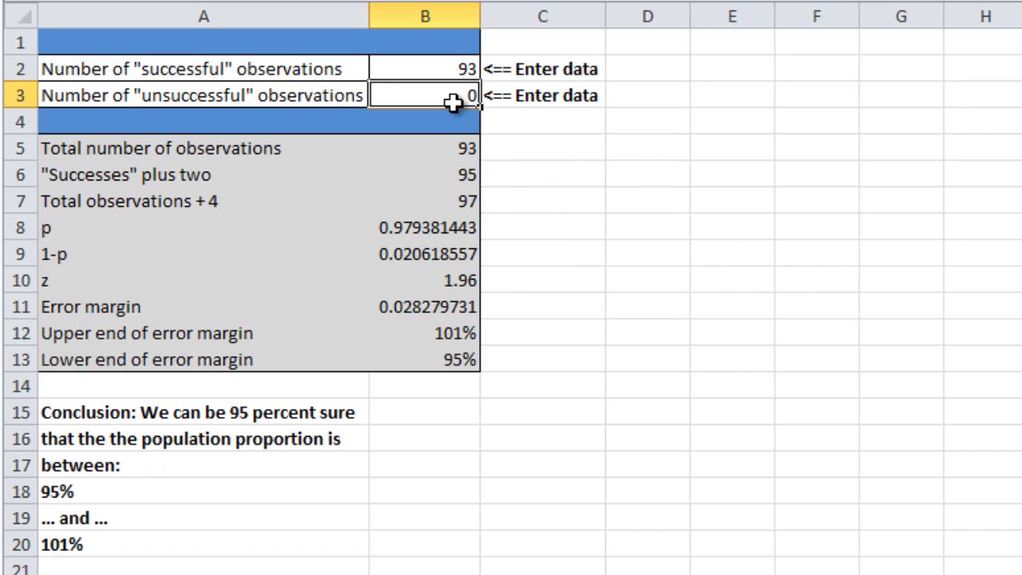
pyautogui.write('61')
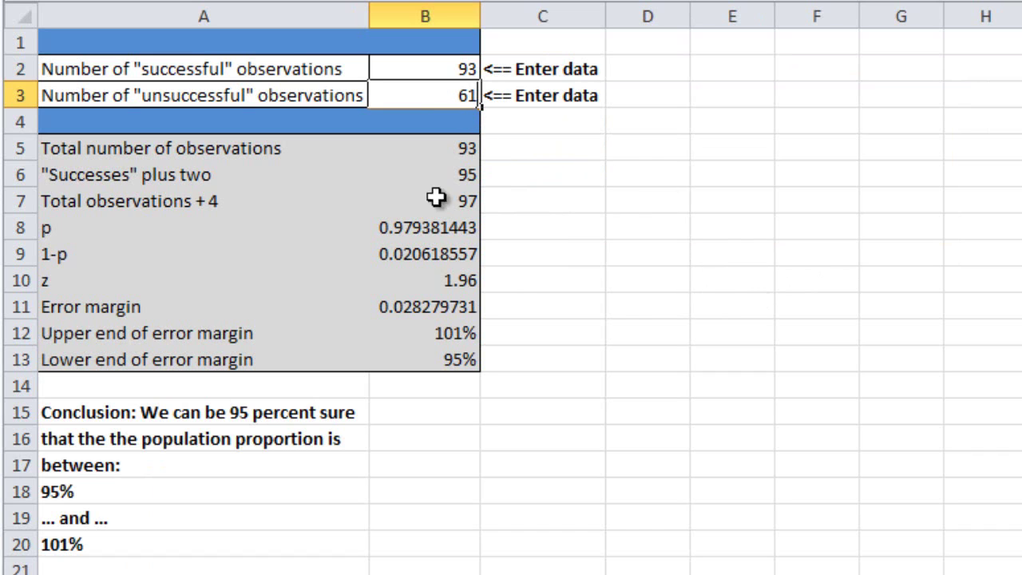
pyautogui.click(631, 332)
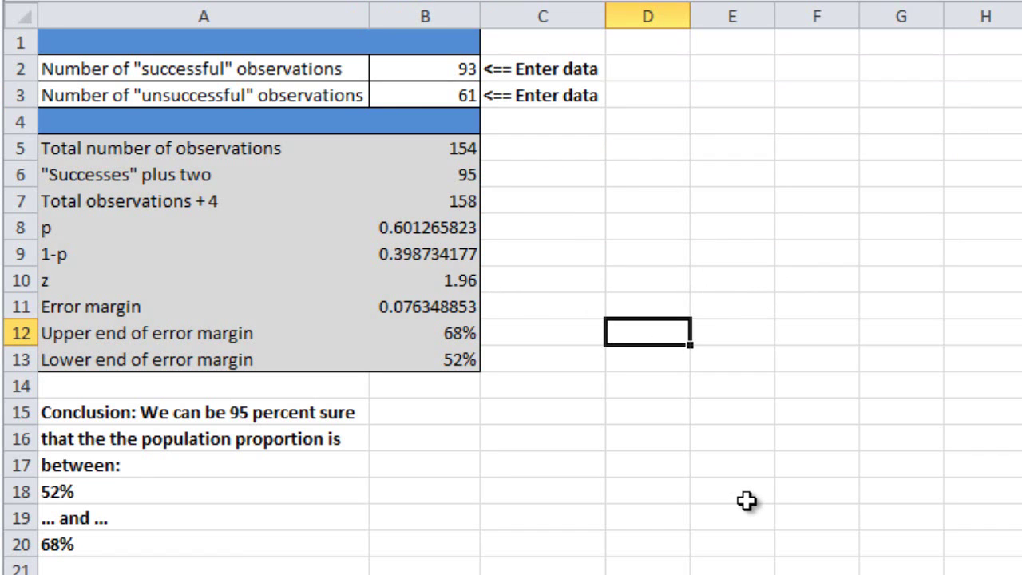